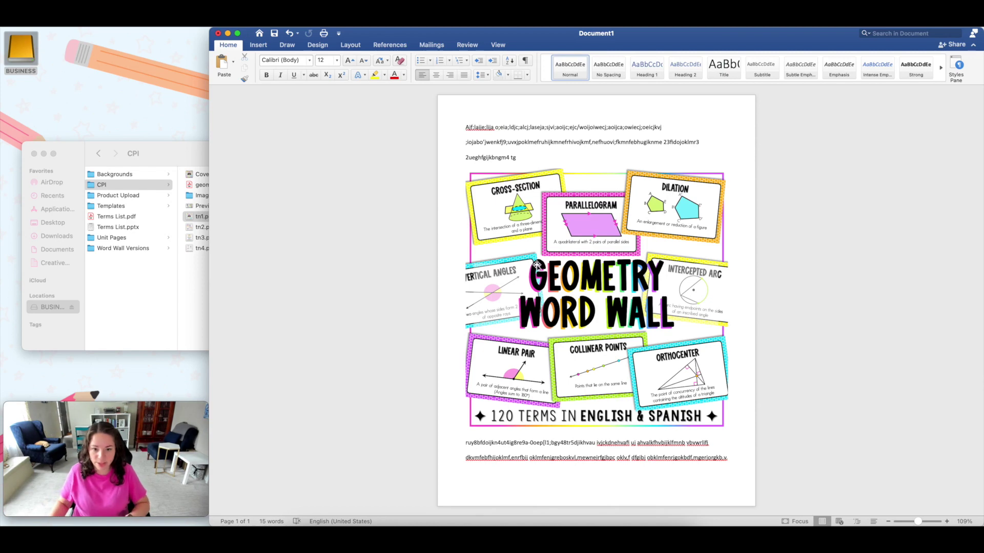
Step: Add filler text to the end of the line above the picture and close the CPI folder window
{"action": "left_click", "coordinate": [550, 159]}
{"action": "type", "text": "jkmnbhuiojknjbuhiokl"}
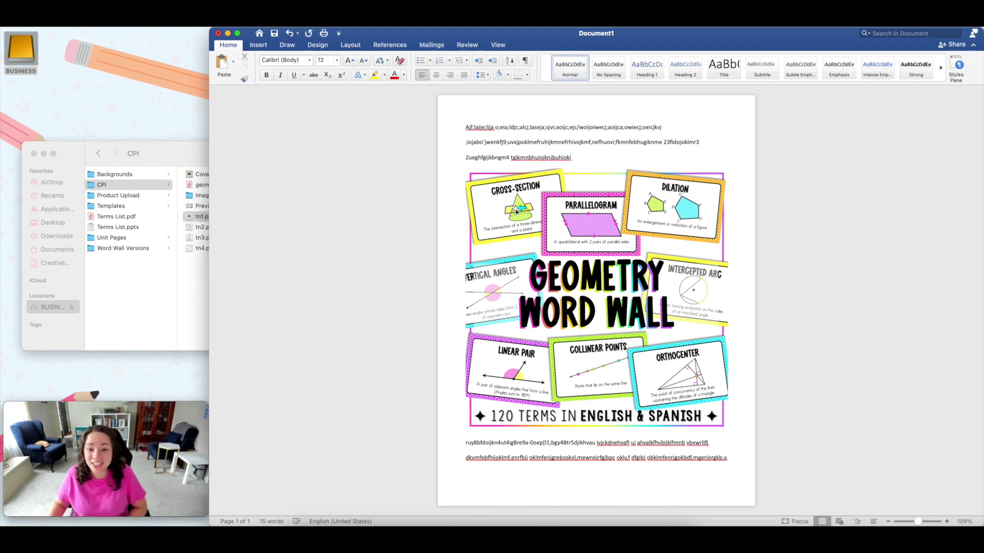
{"action": "left_click", "coordinate": [121, 294]}
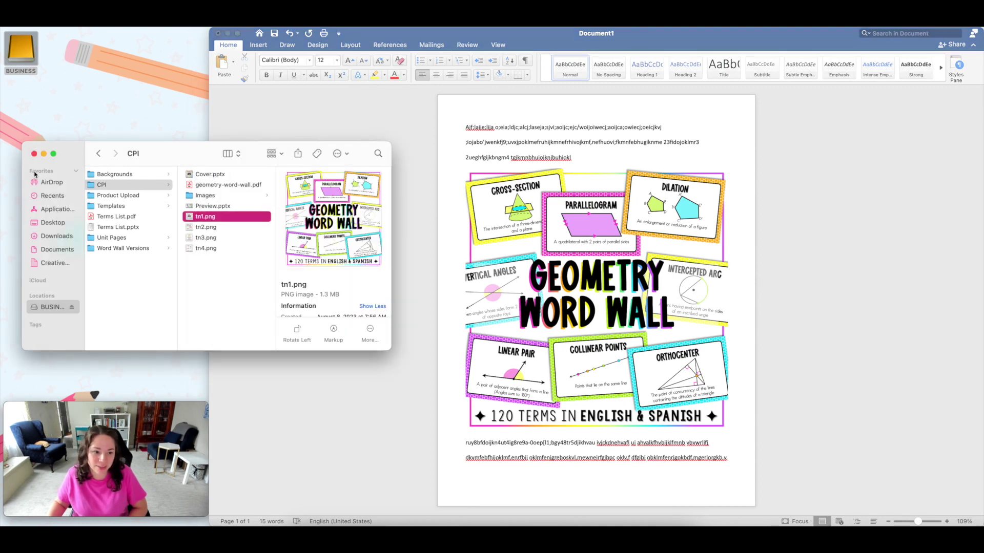
{"action": "left_click", "coordinate": [34, 154]}
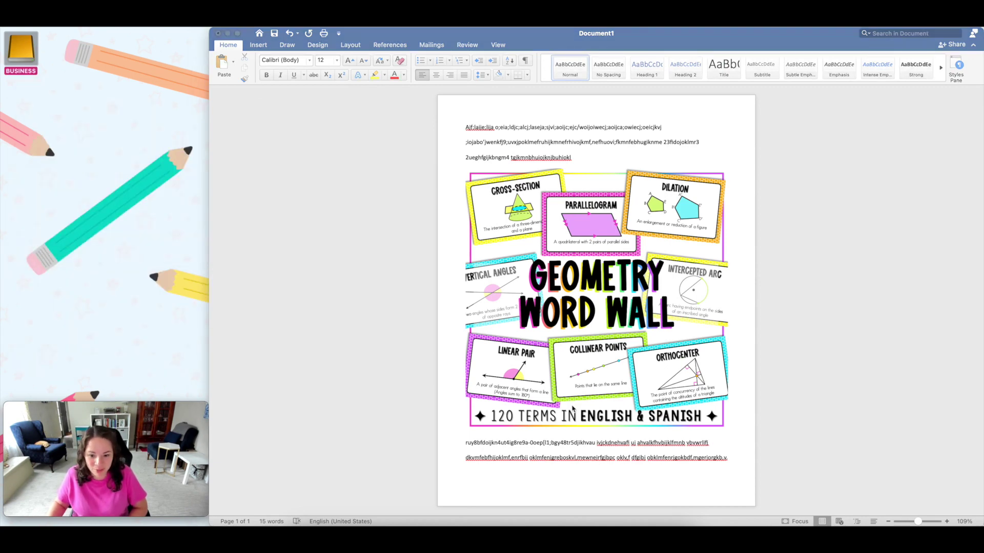
Step: Shrink the Geometry Word Wall picture to about half its width and reposition it in line within the filler text
{"action": "left_click", "coordinate": [576, 403]}
{"action": "left_click", "coordinate": [588, 394]}
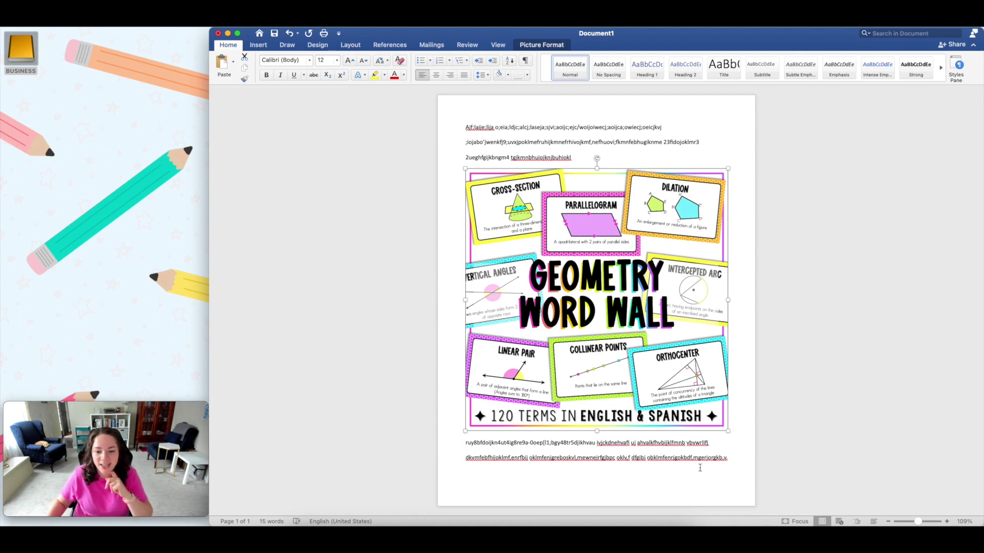
{"action": "left_click_drag", "start_coordinate": [729, 431], "coordinate": [573, 290]}
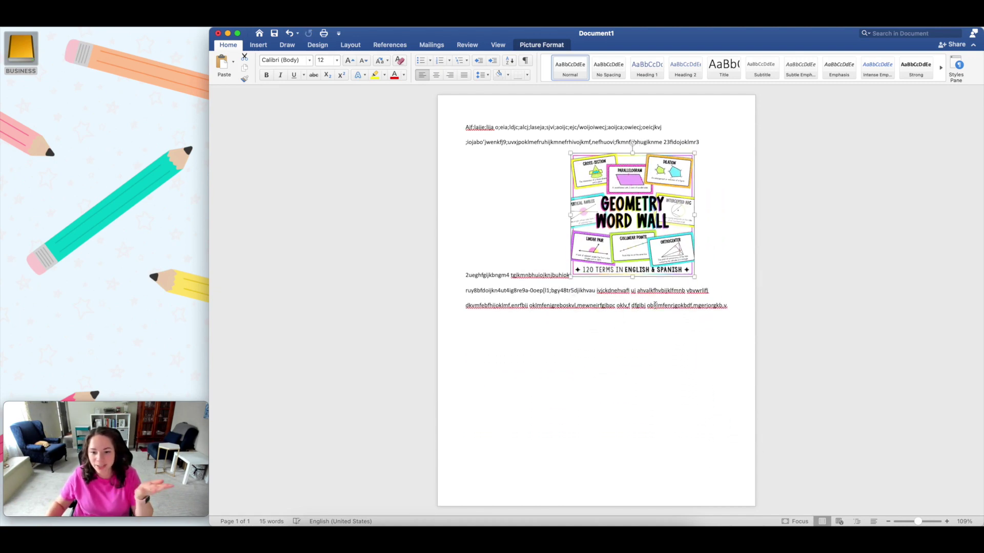
{"action": "left_click_drag", "start_coordinate": [659, 270], "coordinate": [586, 262]}
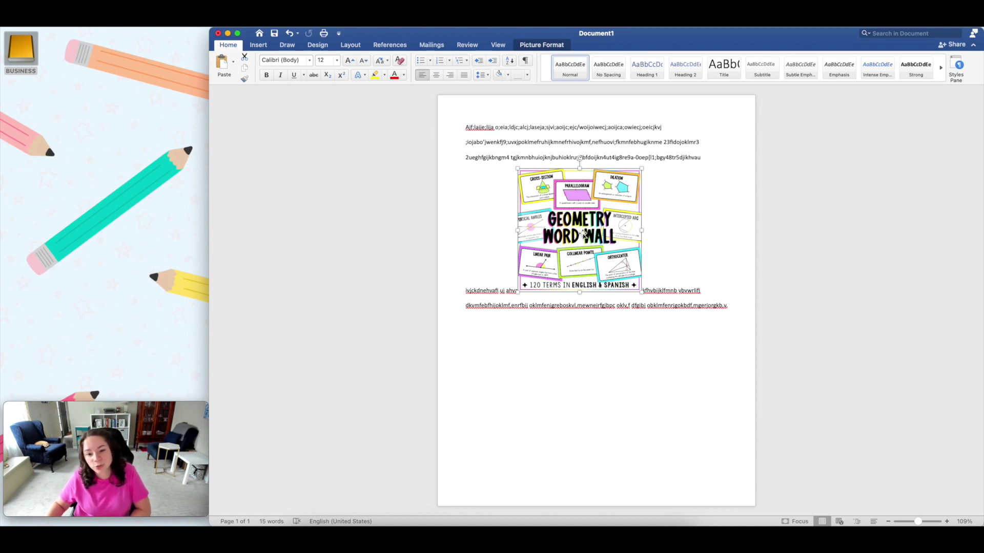
Step: Set the picture's text wrapping to Square and move it slightly up within the paragraph
{"action": "right_click", "coordinate": [583, 232]}
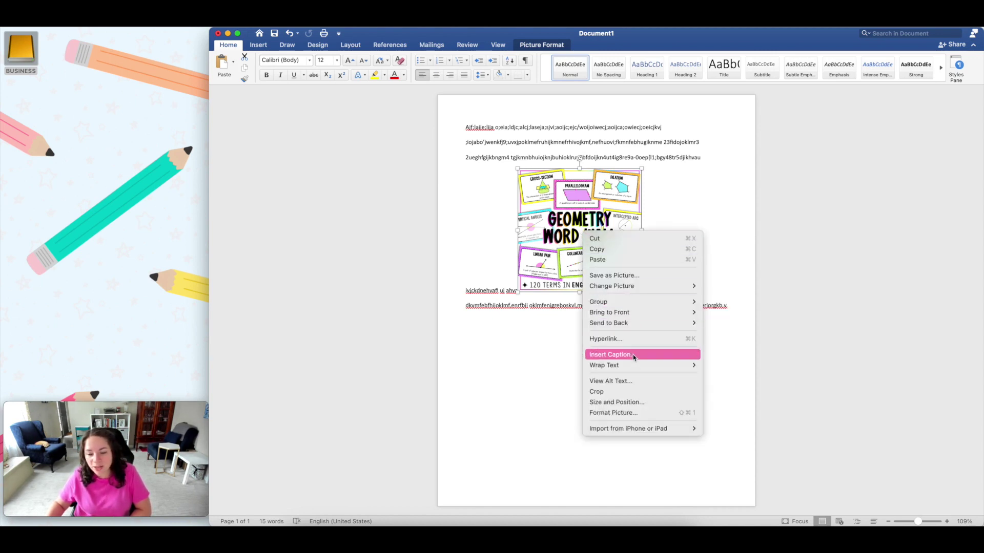
{"action": "mouse_move", "coordinate": [638, 370]}
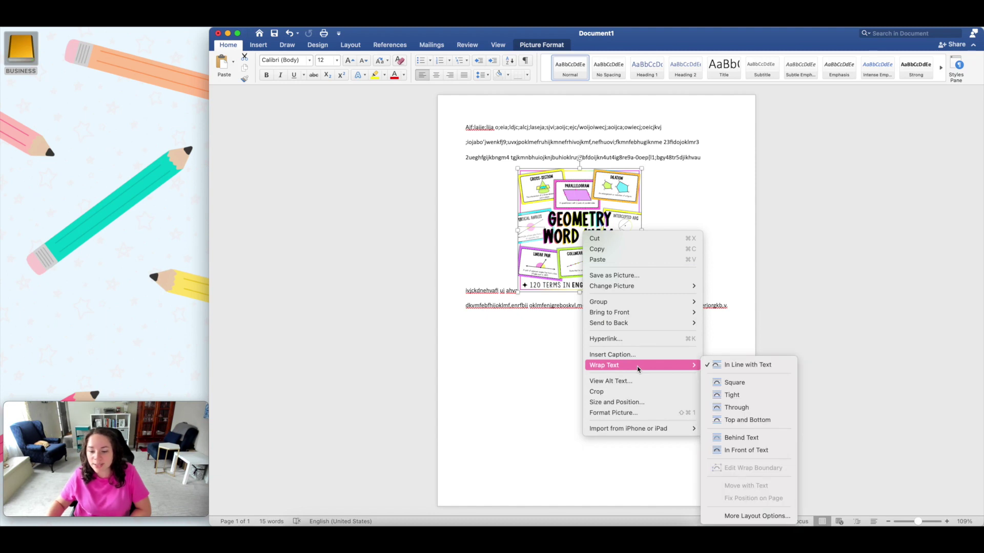
{"action": "left_click", "coordinate": [738, 383]}
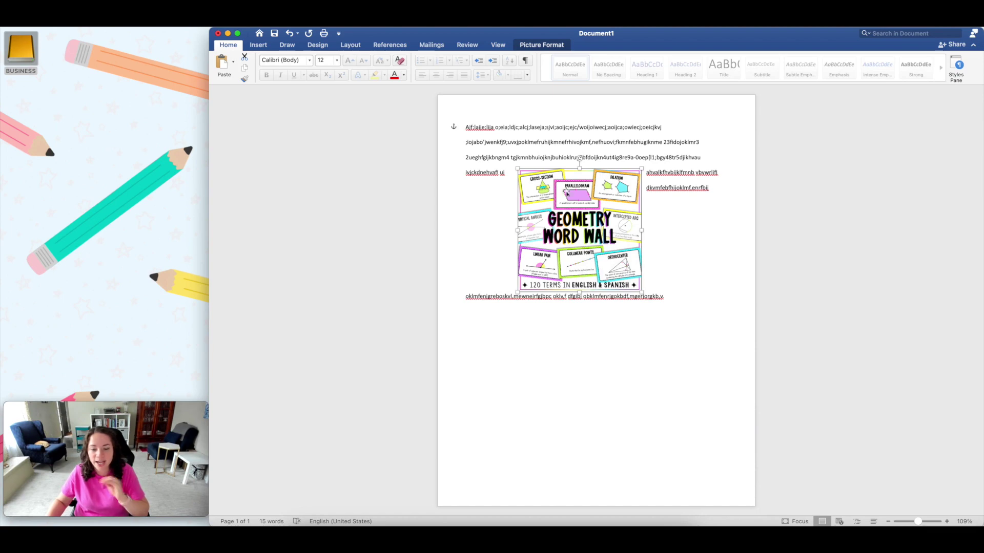
{"action": "mouse_move", "coordinate": [603, 244]}
{"action": "left_mouse_down"}
{"action": "mouse_move", "coordinate": [604, 213]}
{"action": "mouse_move", "coordinate": [611, 234]}
{"action": "mouse_move", "coordinate": [607, 218]}
{"action": "mouse_move", "coordinate": [587, 216]}
{"action": "mouse_move", "coordinate": [643, 228]}
{"action": "mouse_move", "coordinate": [617, 236]}
{"action": "left_mouse_up"}
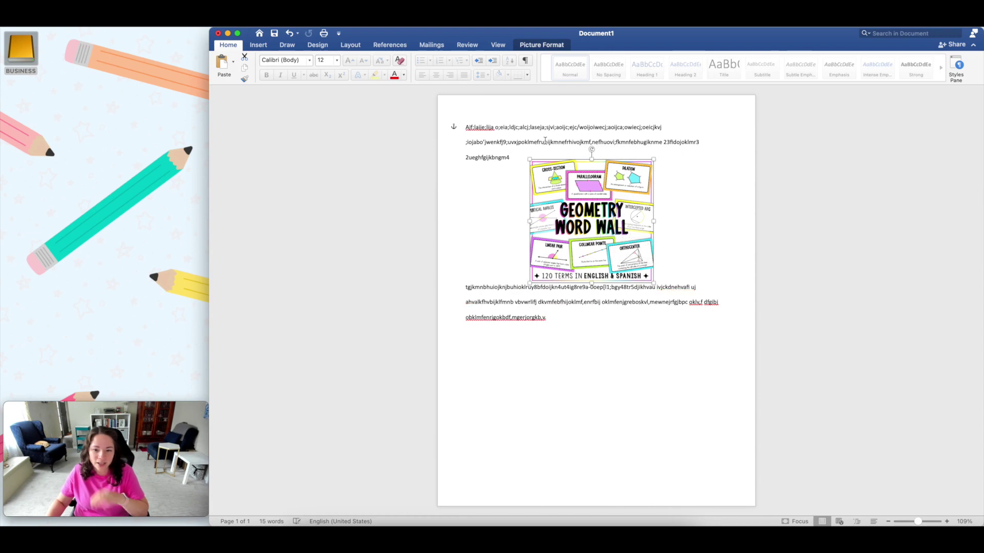
Step: Break up the long filler strings with spaces at several points so the text flows on both sides of the picture
{"action": "left_click", "coordinate": [630, 143]}
{"action": "left_click", "coordinate": [508, 287]}
{"action": "key", "text": "Return"}
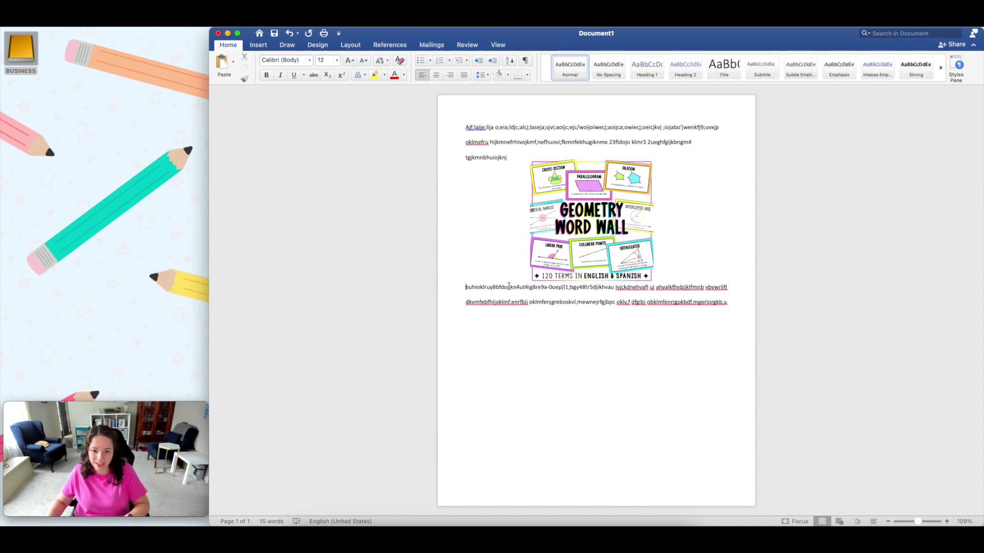
{"action": "left_click", "coordinate": [516, 306]}
{"action": "left_click", "coordinate": [622, 303]}
{"action": "left_click", "coordinate": [677, 287]}
{"action": "left_click", "coordinate": [584, 287]}
{"action": "left_click", "coordinate": [522, 285]}
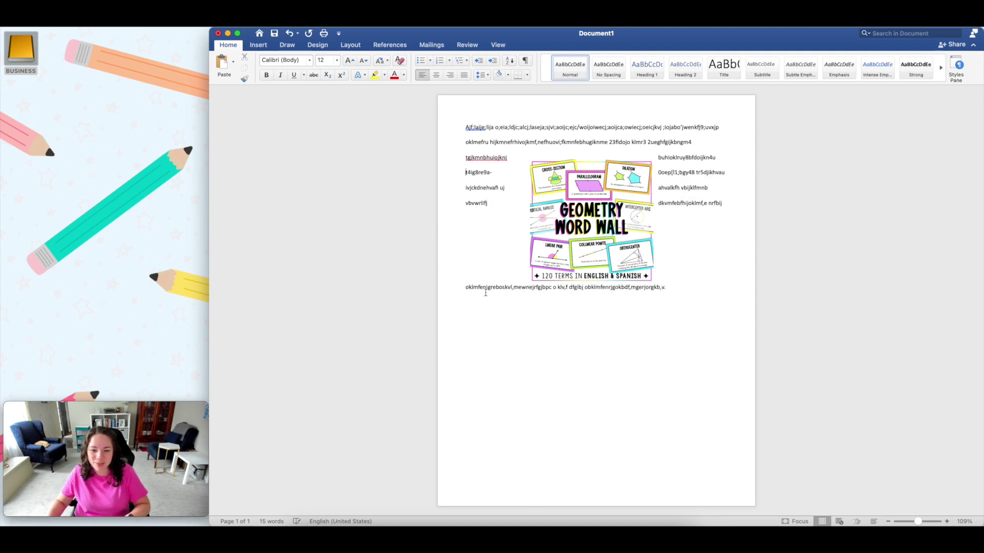
Step: Nudge the picture slightly up and left, and change its text wrapping to Top and Bottom
{"action": "mouse_move", "coordinate": [610, 196]}
{"action": "left_mouse_down"}
{"action": "mouse_move", "coordinate": [610, 180]}
{"action": "mouse_move", "coordinate": [605, 190]}
{"action": "left_mouse_up"}
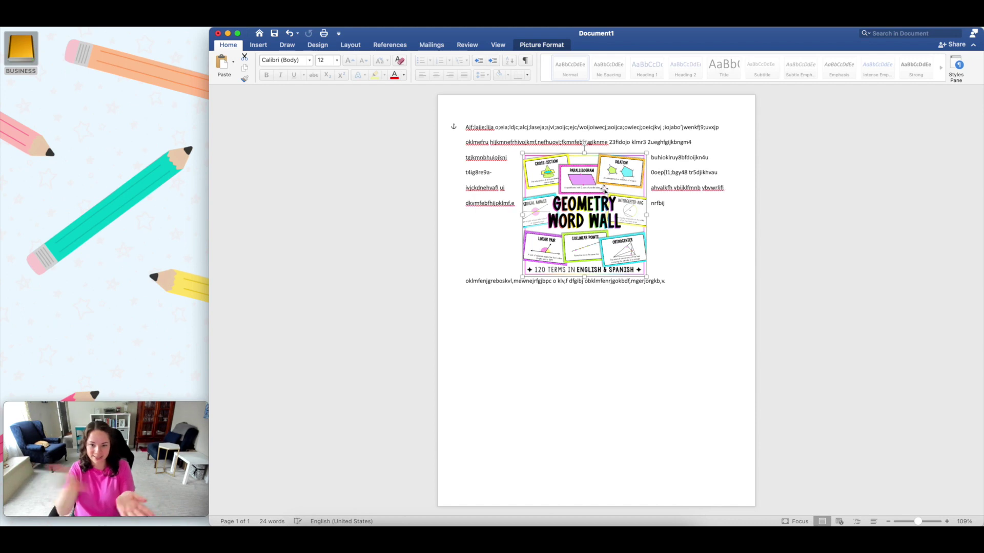
{"action": "right_click", "coordinate": [605, 190]}
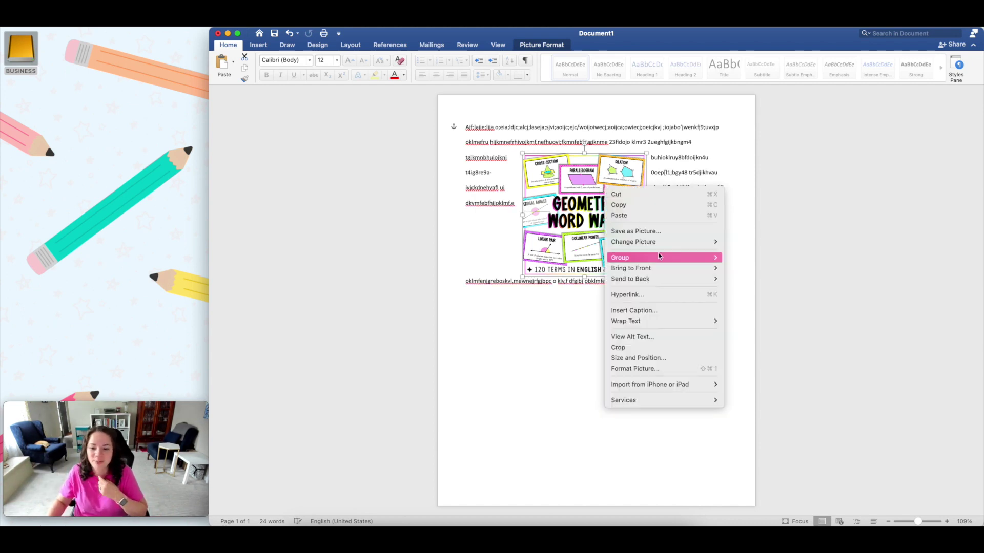
{"action": "mouse_move", "coordinate": [678, 321]}
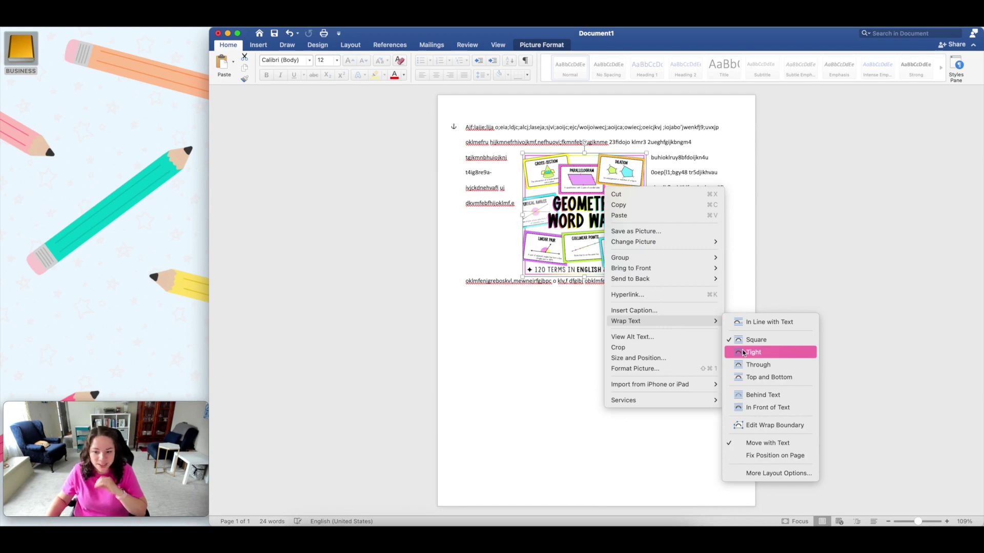
{"action": "left_click", "coordinate": [754, 378]}
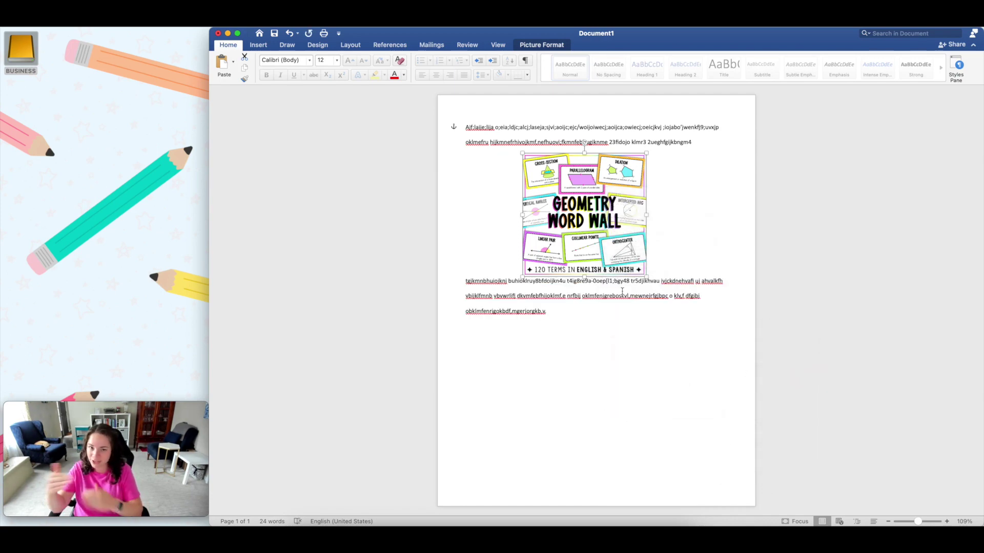
Step: Set the picture's wrapping to In Front of Text and move it freely around the page, ending below the paragraph at the left margin
{"action": "right_click", "coordinate": [595, 196]}
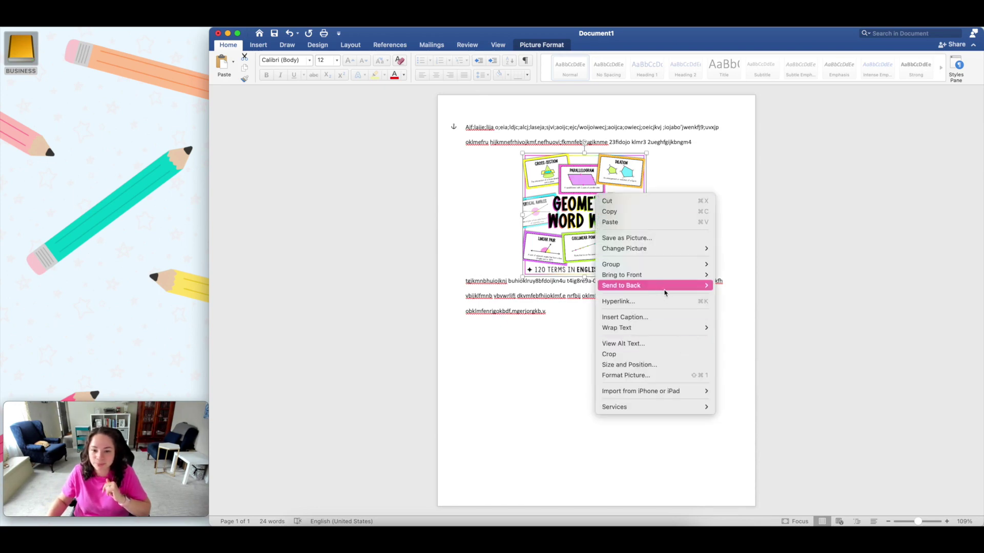
{"action": "mouse_move", "coordinate": [675, 330]}
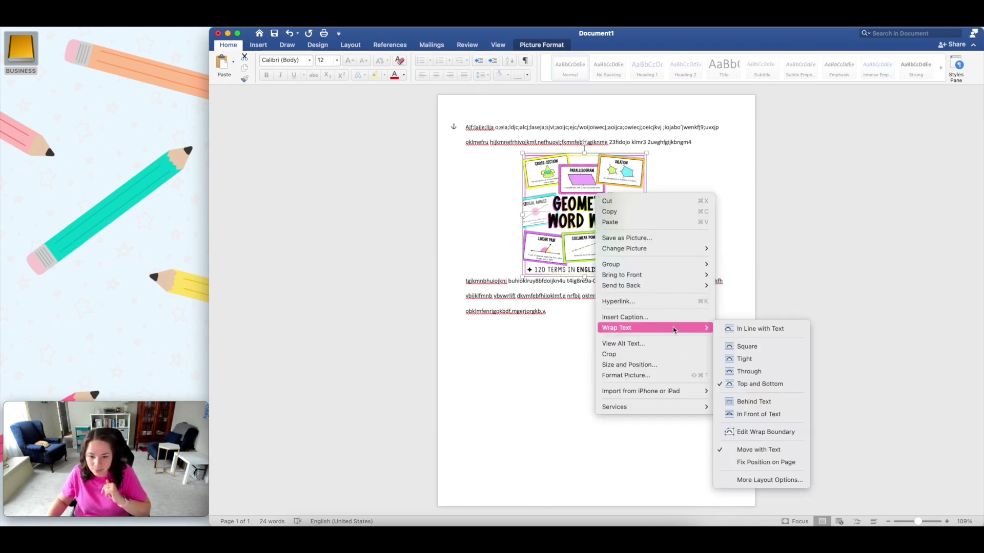
{"action": "left_click", "coordinate": [764, 413]}
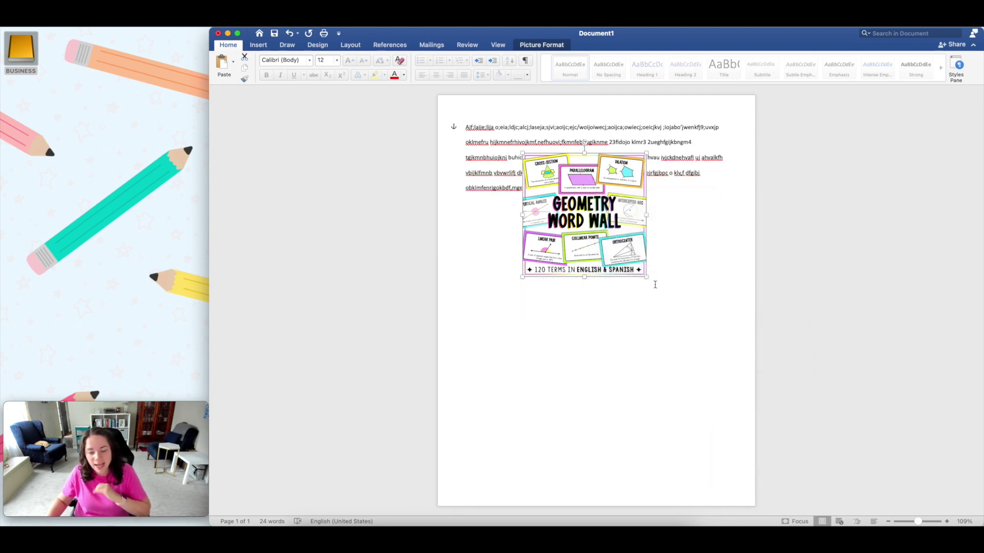
{"action": "left_click_drag", "start_coordinate": [613, 201], "coordinate": [556, 172]}
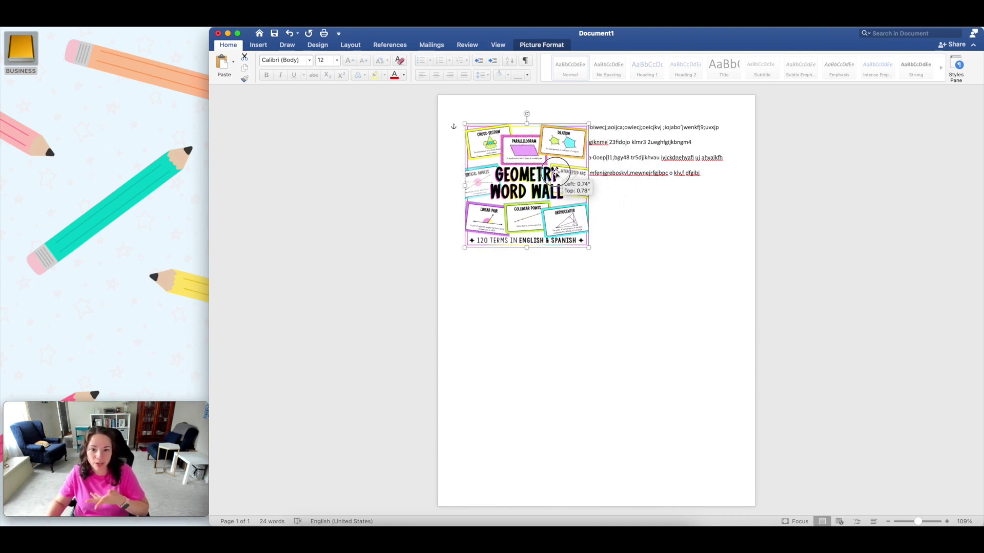
{"action": "left_click_drag", "start_coordinate": [555, 171], "coordinate": [675, 207]}
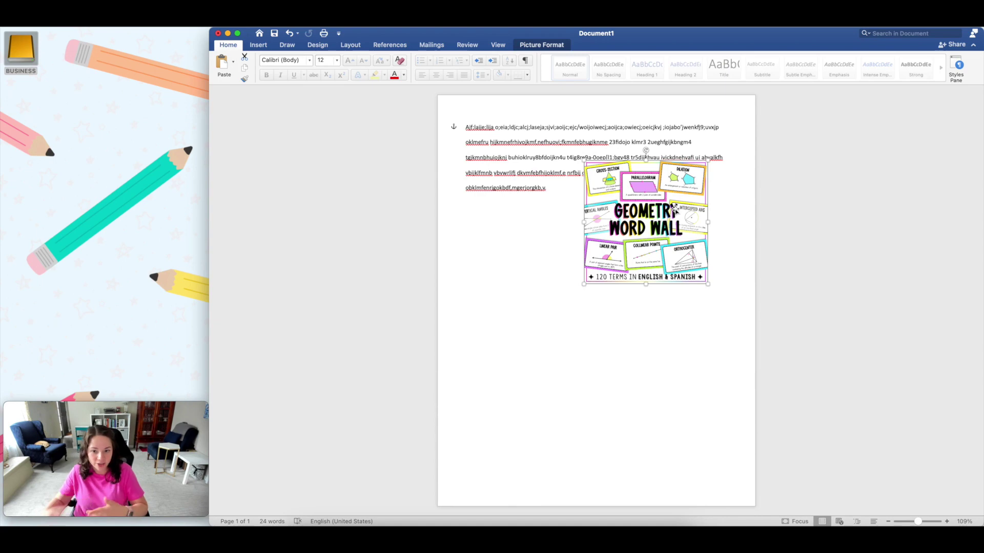
{"action": "left_click_drag", "start_coordinate": [675, 226], "coordinate": [592, 264]}
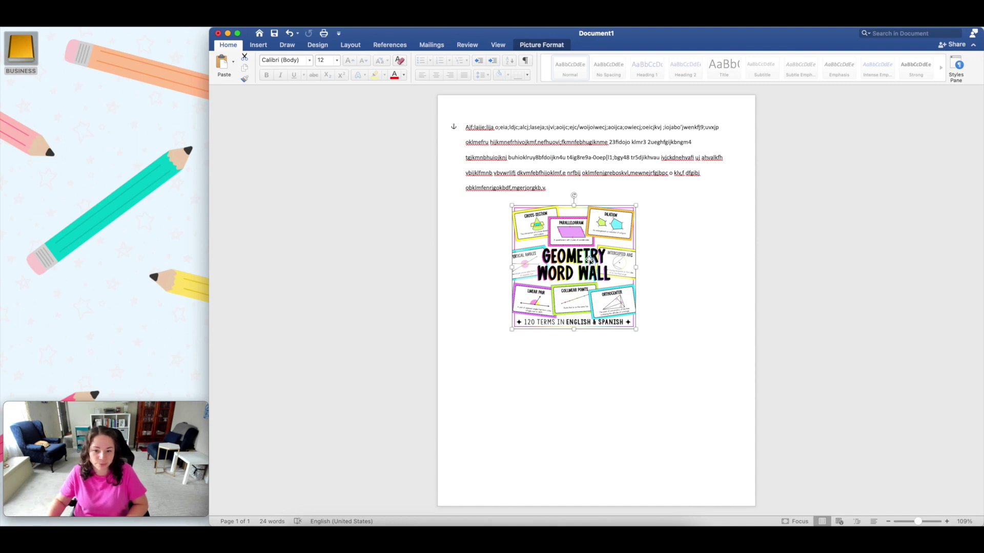
{"action": "left_click_drag", "start_coordinate": [590, 260], "coordinate": [541, 256]}
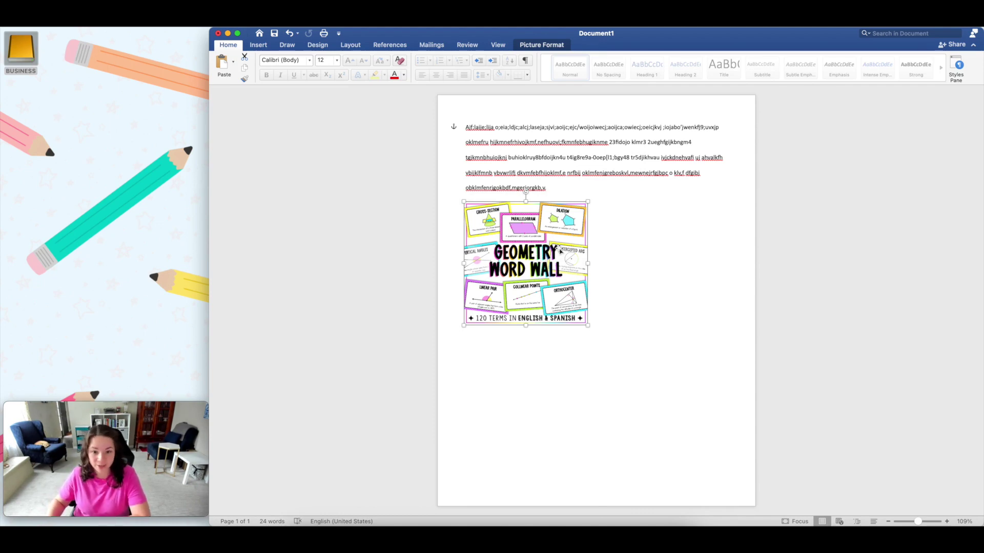
Step: Delete all content from the document and apply the No Spacing style
{"action": "key", "text": "super+a"}
{"action": "key", "text": "BackSpace"}
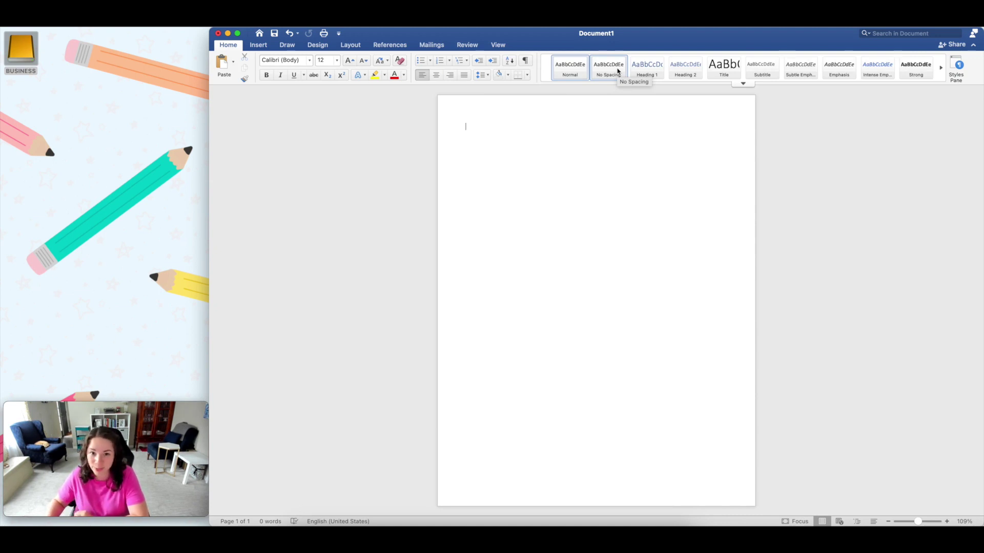
{"action": "left_click", "coordinate": [617, 70]}
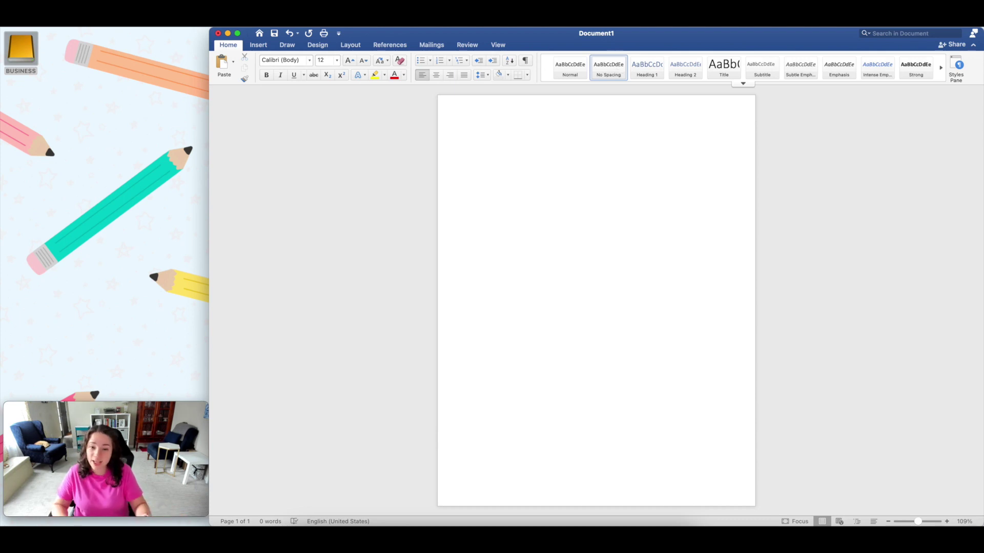
Step: Insert an empty equation on the first line, select its placeholder and delete it
{"action": "key", "text": "ctrl+equal"}
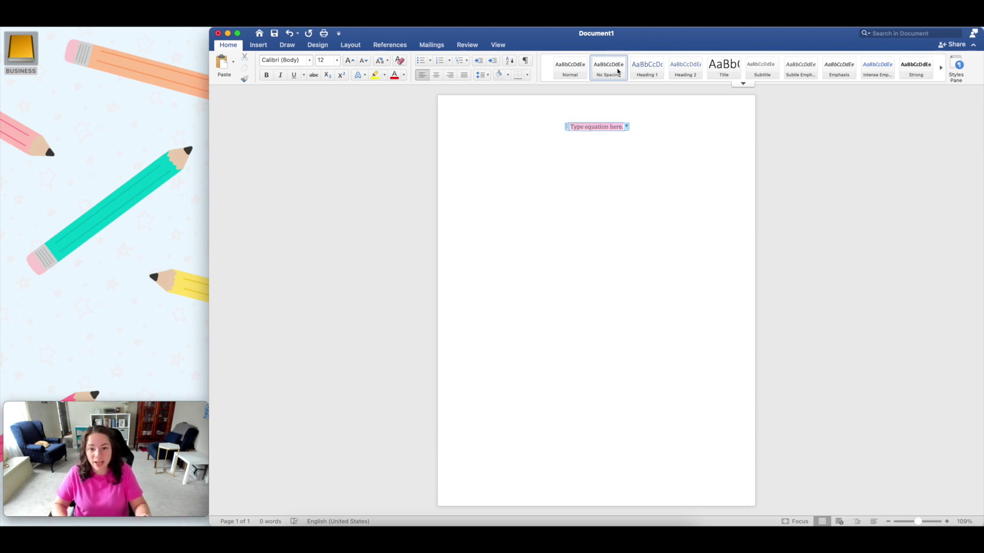
{"action": "left_click", "coordinate": [595, 127]}
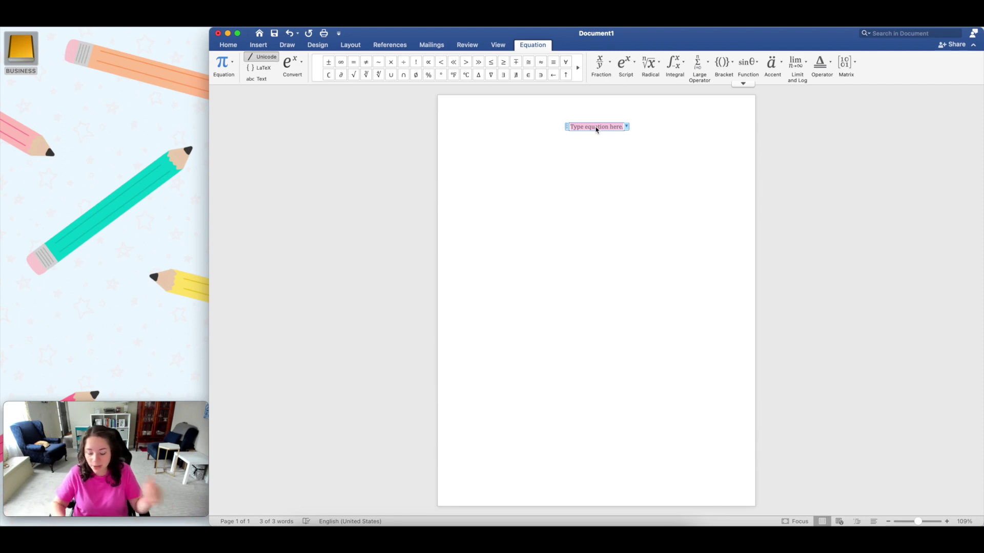
{"action": "key", "text": "BackSpace"}
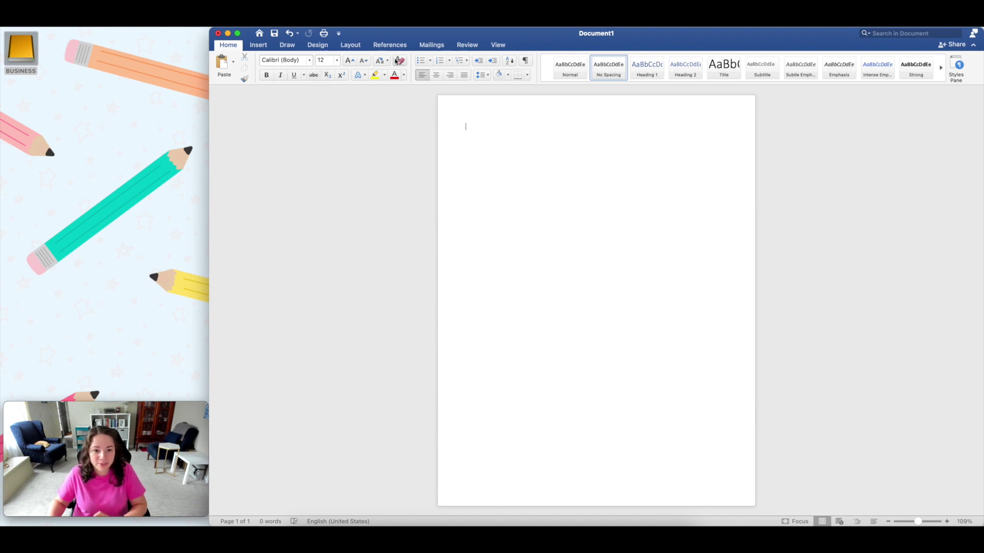
Step: Look over the font, font size and change-case options
{"action": "left_click", "coordinate": [311, 63]}
{"action": "left_click", "coordinate": [338, 63]}
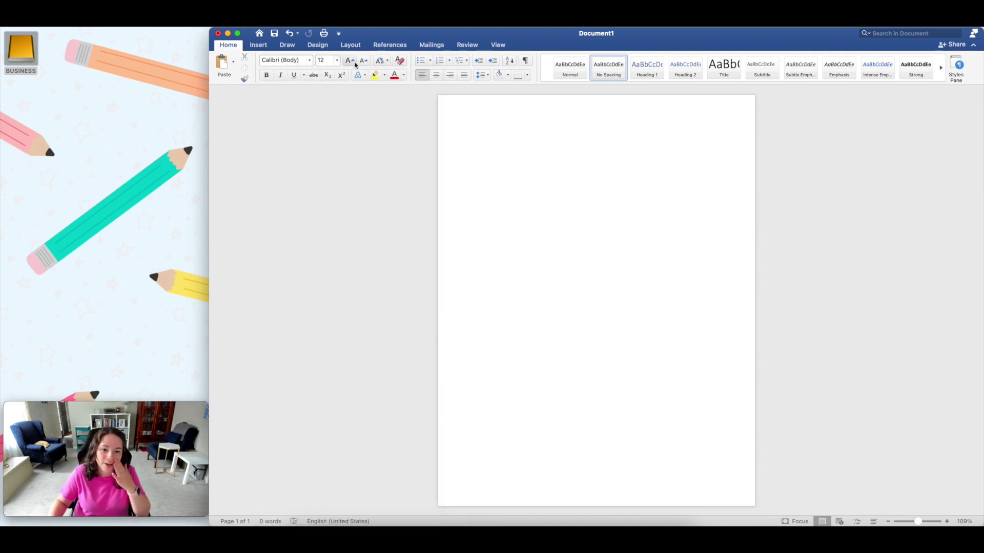
{"action": "left_click", "coordinate": [381, 61]}
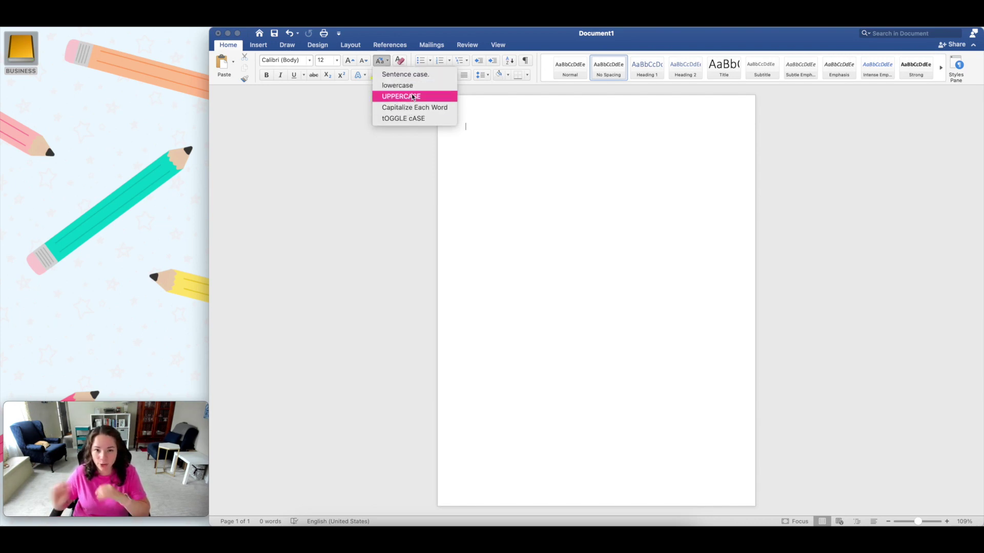
Step: Clear all formatting from the empty paragraph and reapply the No Spacing style
{"action": "left_click", "coordinate": [407, 63]}
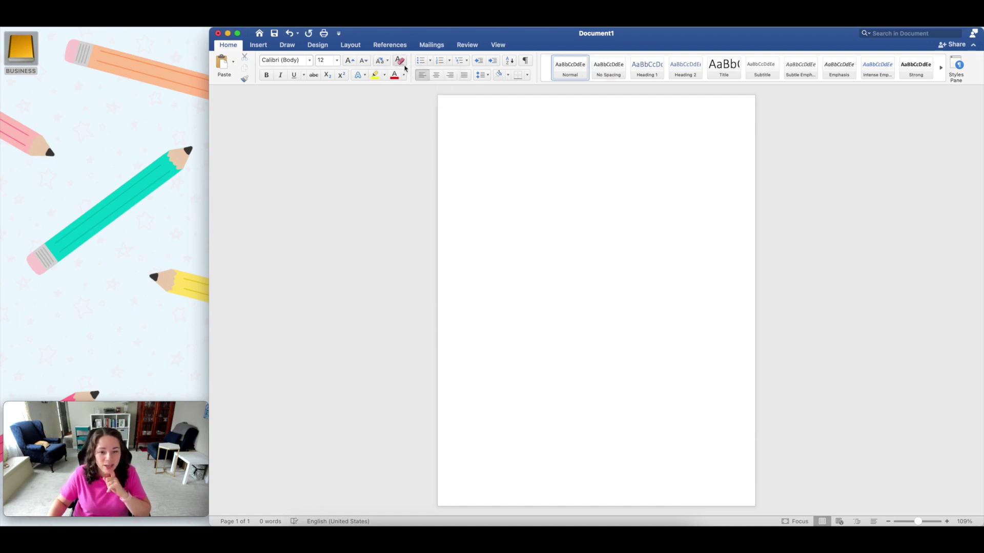
{"action": "left_click", "coordinate": [613, 71]}
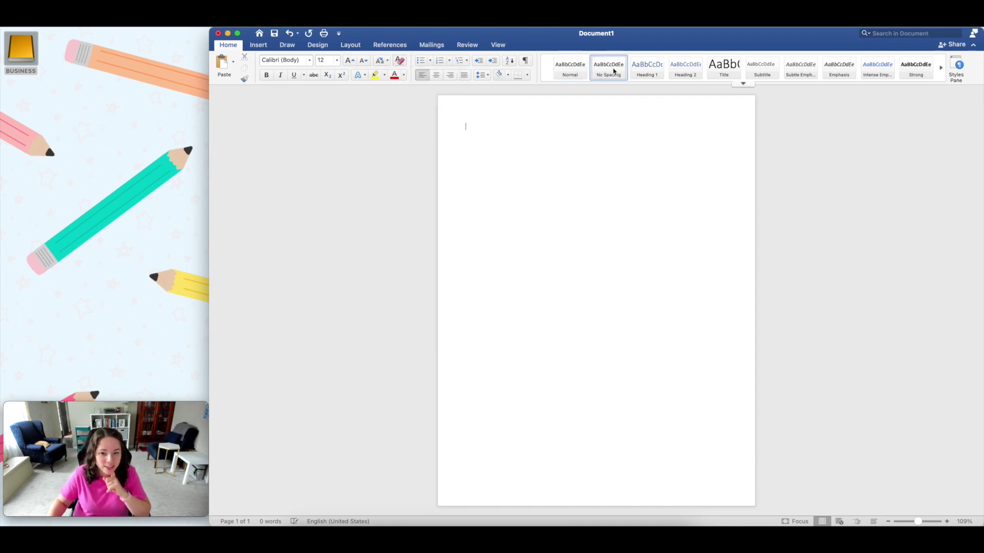
Step: Examine the line spacing and text effect choices, and bring up the Insert commands
{"action": "left_click", "coordinate": [489, 77]}
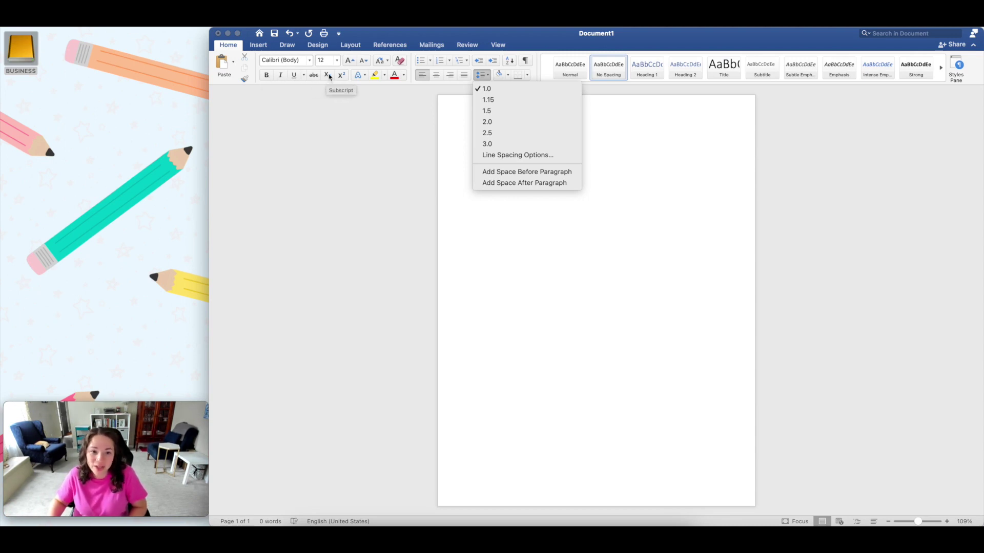
{"action": "left_click", "coordinate": [364, 77]}
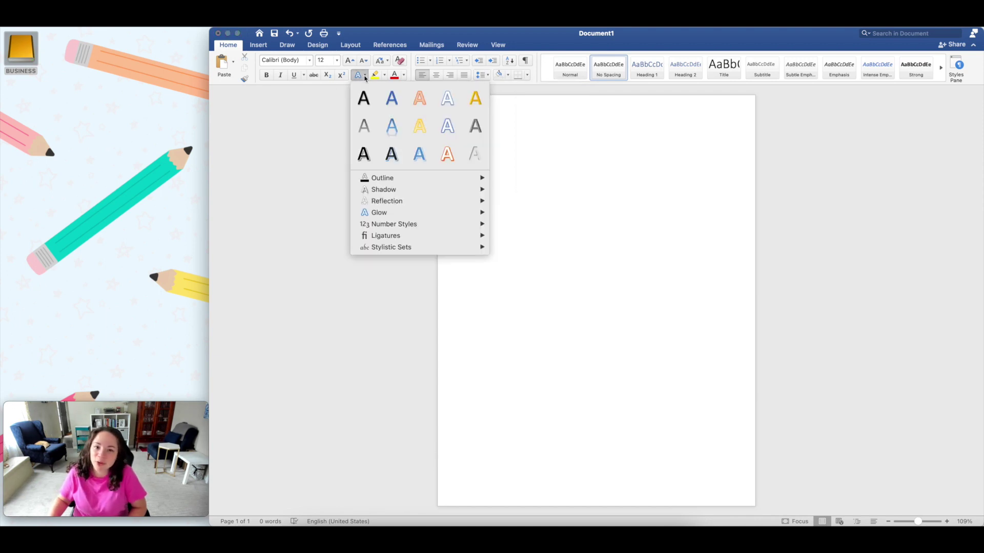
{"action": "left_click", "coordinate": [254, 49]}
{"action": "left_click", "coordinate": [258, 46]}
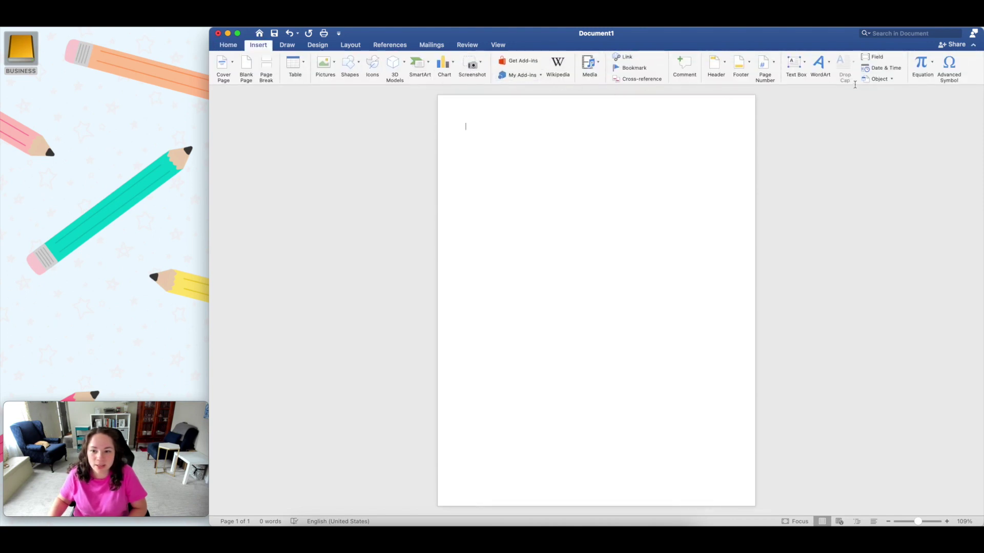
Step: Look over the text effect choices, including outline, shadow, reflection and glow, and the multilevel list library
{"action": "left_click", "coordinate": [228, 45]}
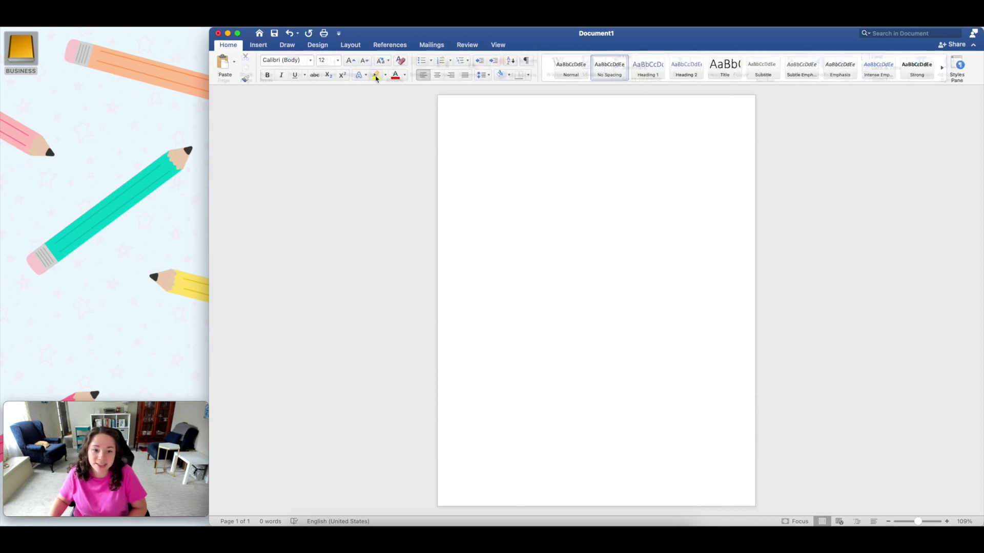
{"action": "left_click", "coordinate": [365, 75]}
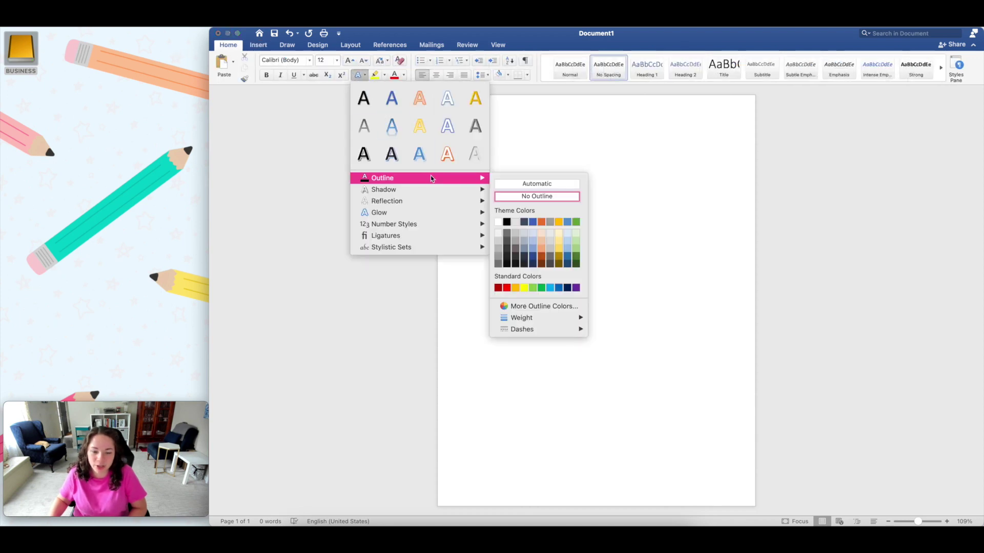
{"action": "mouse_move", "coordinate": [435, 190]}
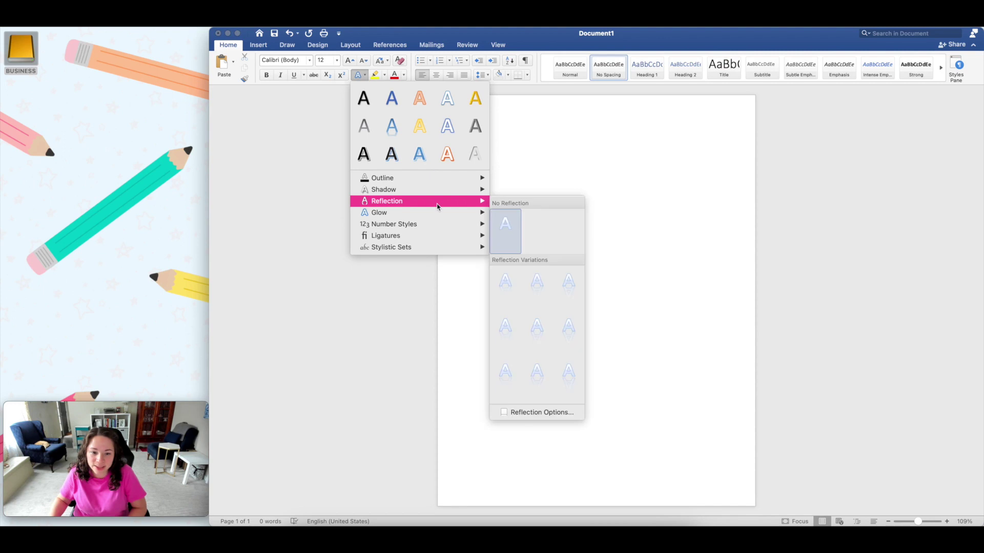
{"action": "mouse_move", "coordinate": [434, 216]}
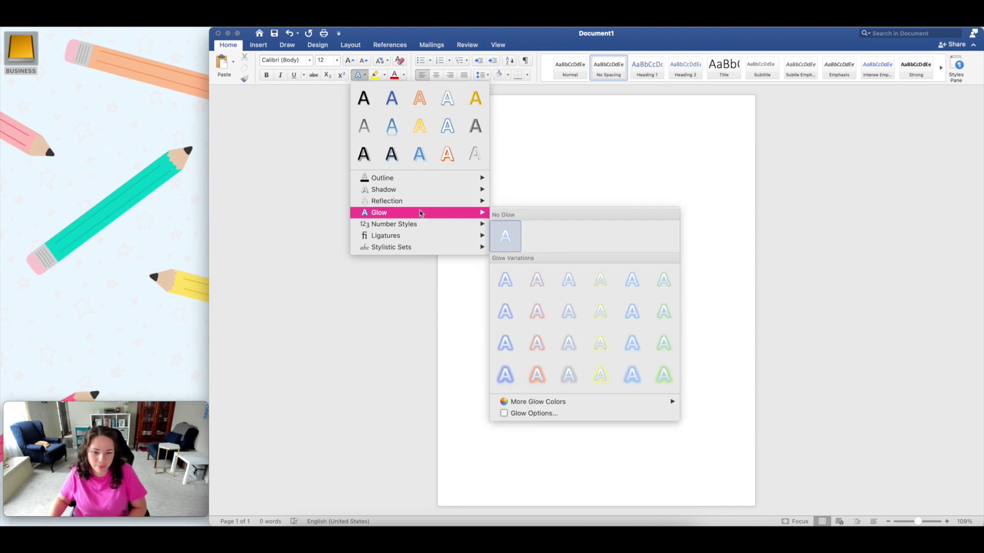
{"action": "mouse_move", "coordinate": [388, 191]}
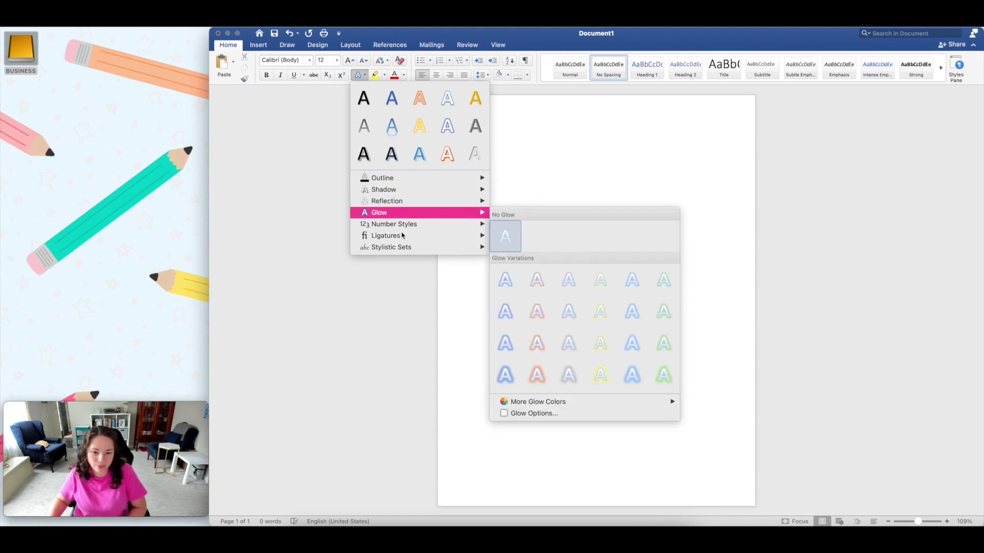
{"action": "left_click", "coordinate": [377, 76]}
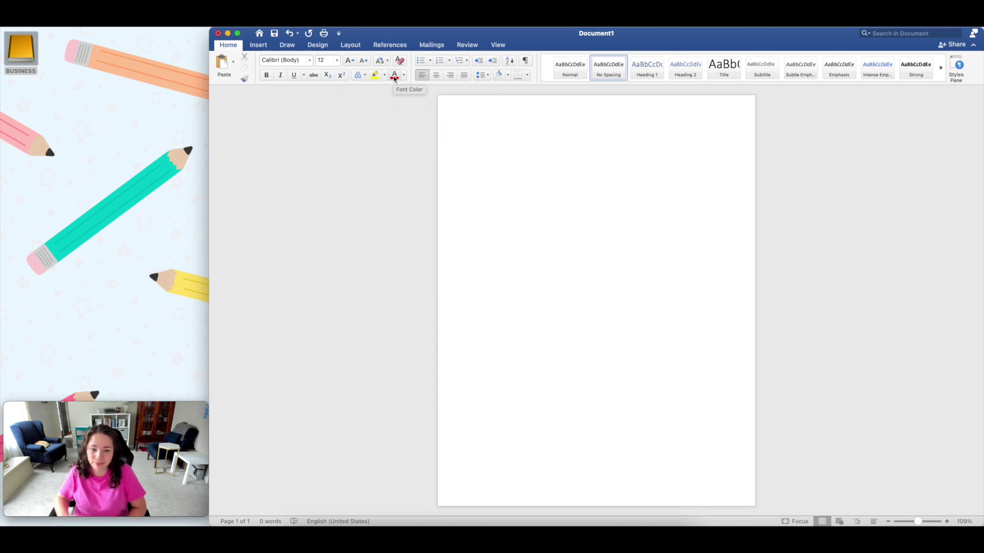
{"action": "left_click", "coordinate": [463, 63]}
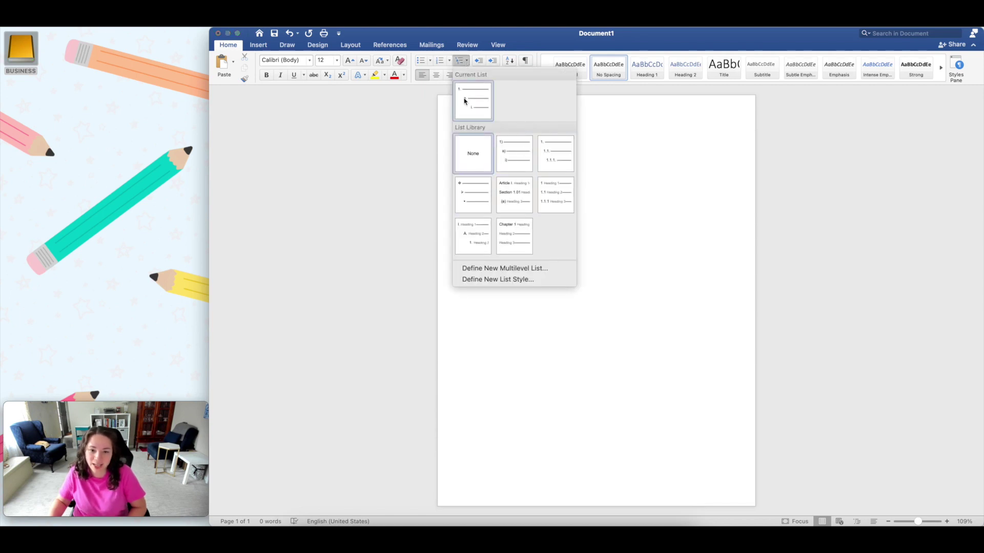
{"action": "left_click", "coordinate": [526, 43]}
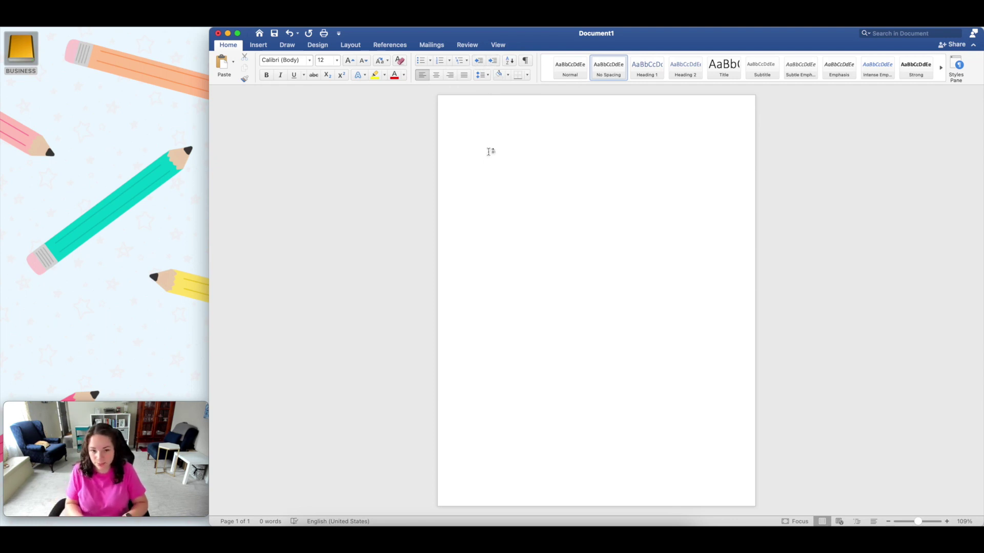
Step: Enter three lines of filler text: "Alkjf;alj;eoijca;oije", "A;licjeiojaoicje" and "A;lcijeoijacie3"
{"action": "type", "text": "Alkjf;alj;eoijca;oije"}
{"action": "key", "text": "Return"}
{"action": "type", "text": "A;licjeiojaoicje"}
{"action": "key", "text": "Return"}
{"action": "type", "text": "A;lcijeoijacie3"}
{"action": "key", "text": "Return"}
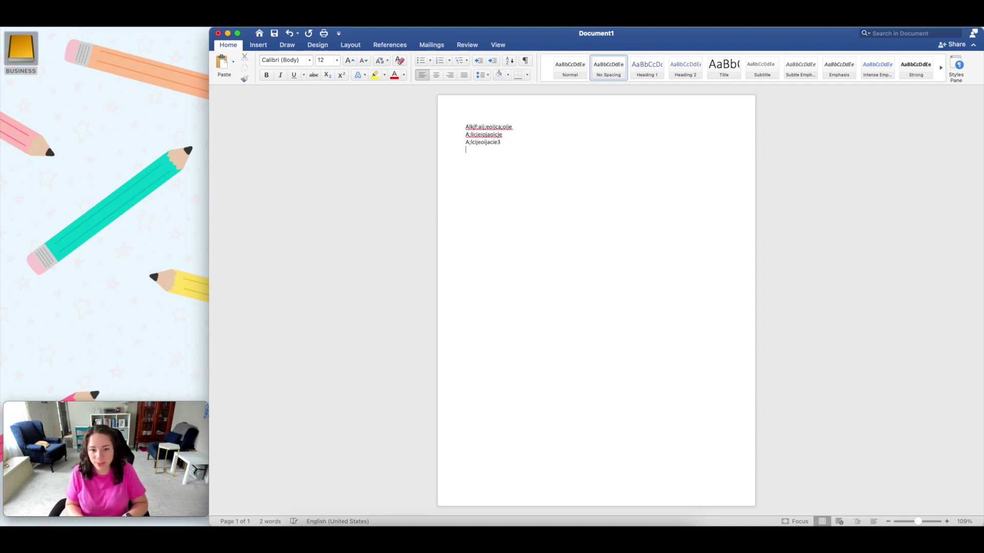
Step: Try a tab before the second line and remove it, and increase the indent of the second and third lines by one level
{"action": "left_click", "coordinate": [466, 135]}
{"action": "key", "text": "Tab"}
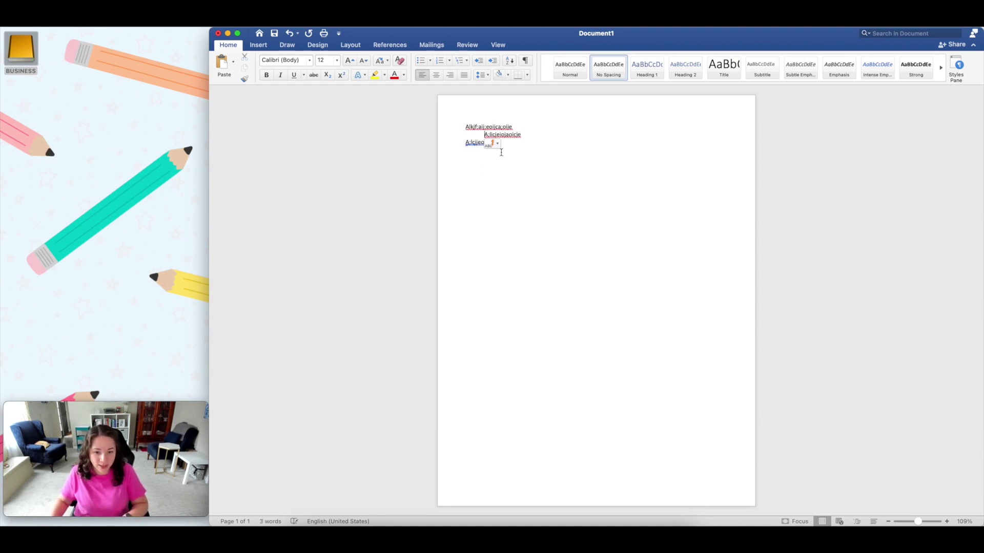
{"action": "key", "text": "BackSpace"}
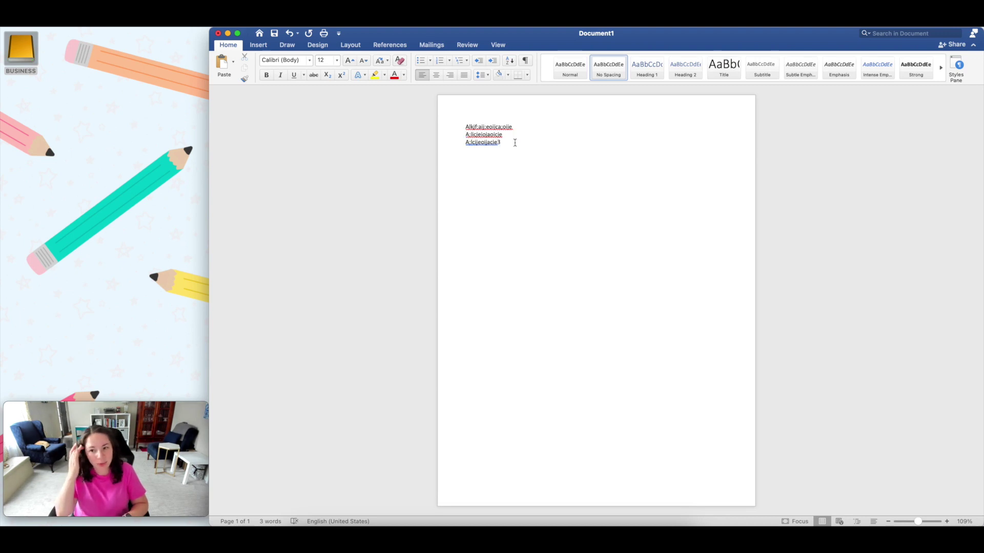
{"action": "left_click_drag", "start_coordinate": [505, 142], "coordinate": [453, 133]}
{"action": "left_click", "coordinate": [493, 61]}
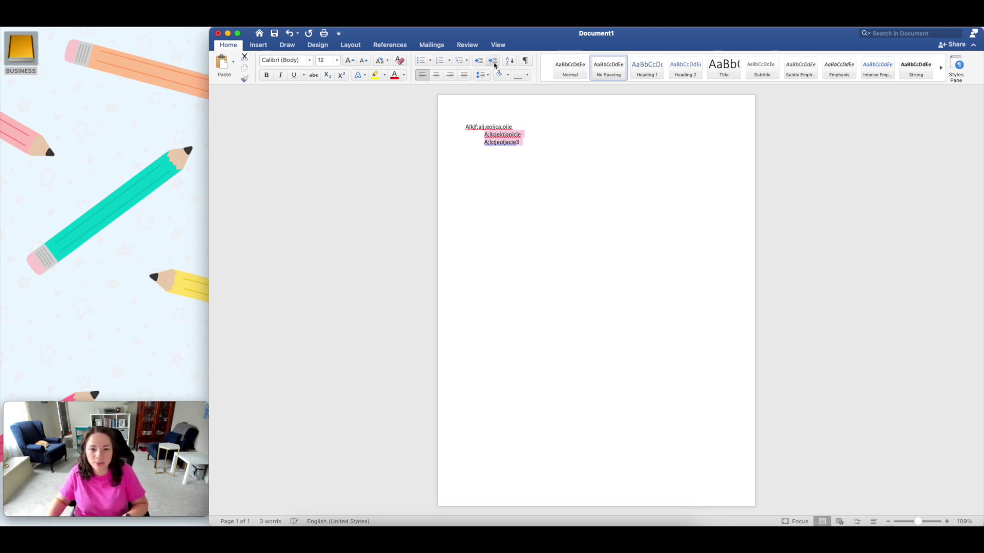
Step: Delete all the filler text from the page
{"action": "left_click", "coordinate": [542, 142]}
{"action": "key", "text": "Return"}
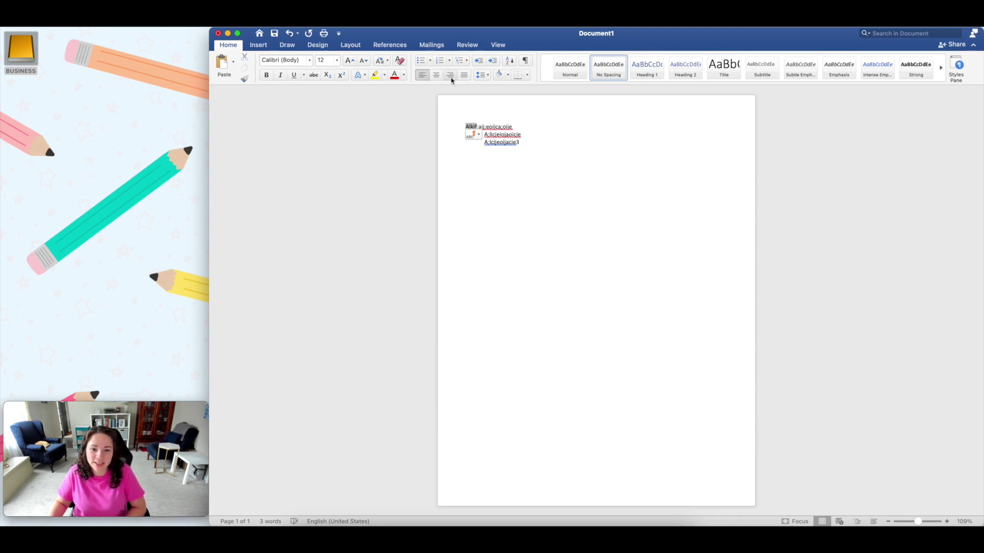
{"action": "left_click_drag", "start_coordinate": [546, 143], "coordinate": [389, 116]}
{"action": "key", "text": "BackSpace"}
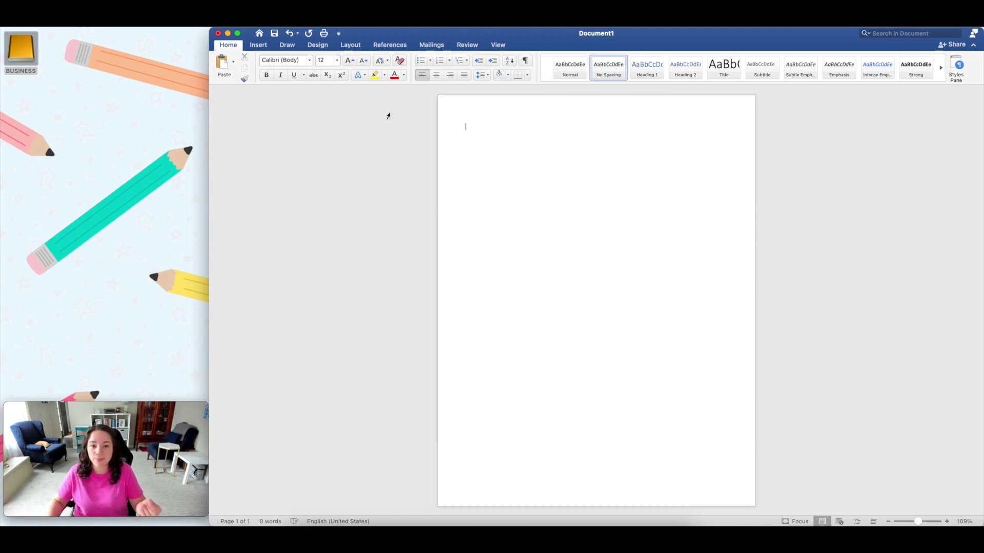
Step: Look over the paragraph border options, and bring up the Insert commands
{"action": "left_click", "coordinate": [528, 75]}
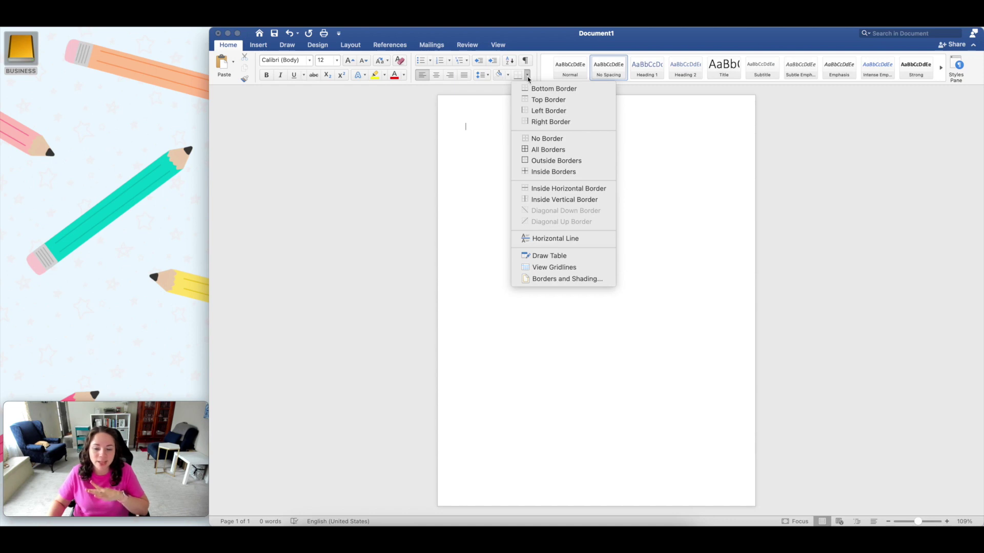
{"action": "left_click", "coordinate": [258, 45]}
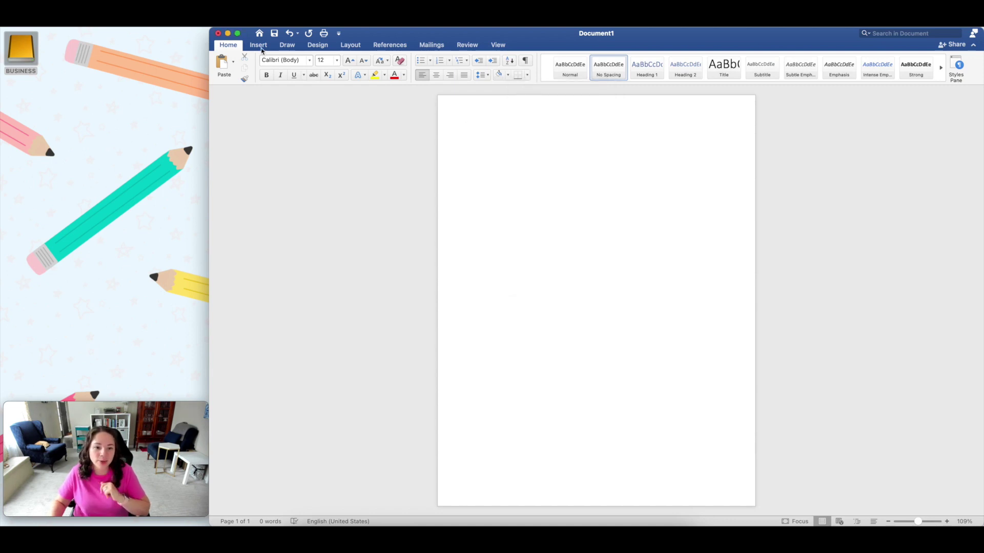
{"action": "left_click", "coordinate": [259, 45]}
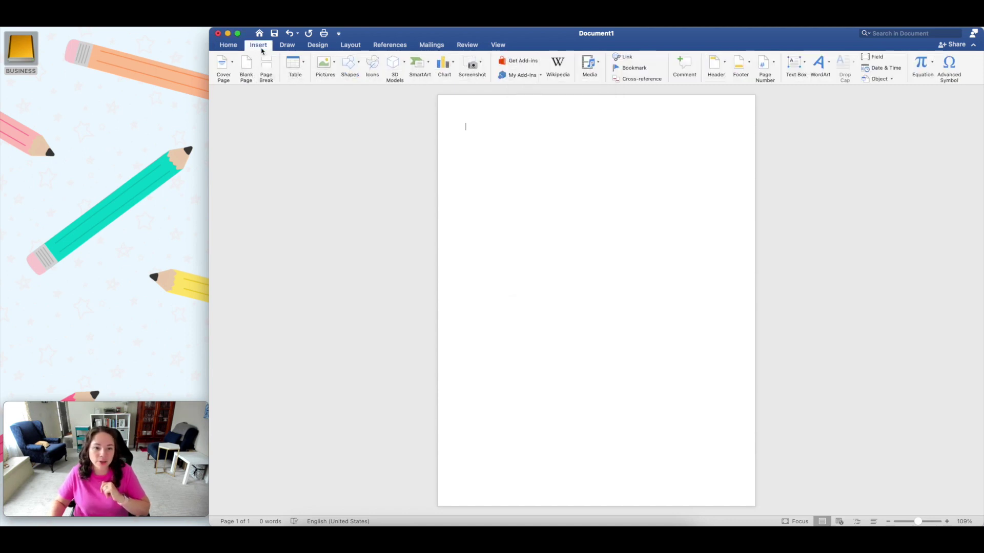
Step: Examine the table size and AutoFit settings for a new table, trying AutoFit to window, and leave without inserting one
{"action": "left_click", "coordinate": [303, 66]}
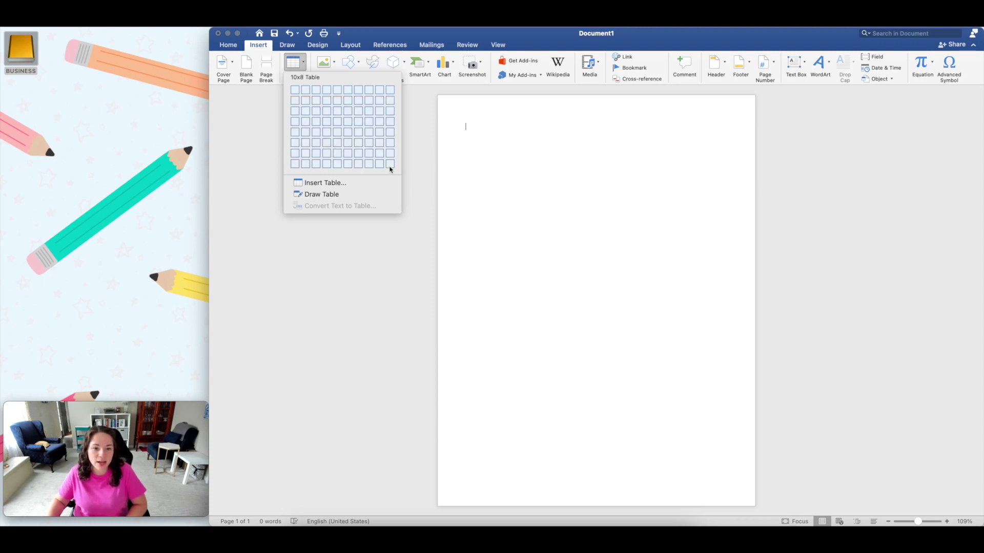
{"action": "left_click", "coordinate": [319, 185]}
{"action": "left_click", "coordinate": [493, 141]}
{"action": "left_click", "coordinate": [494, 155]}
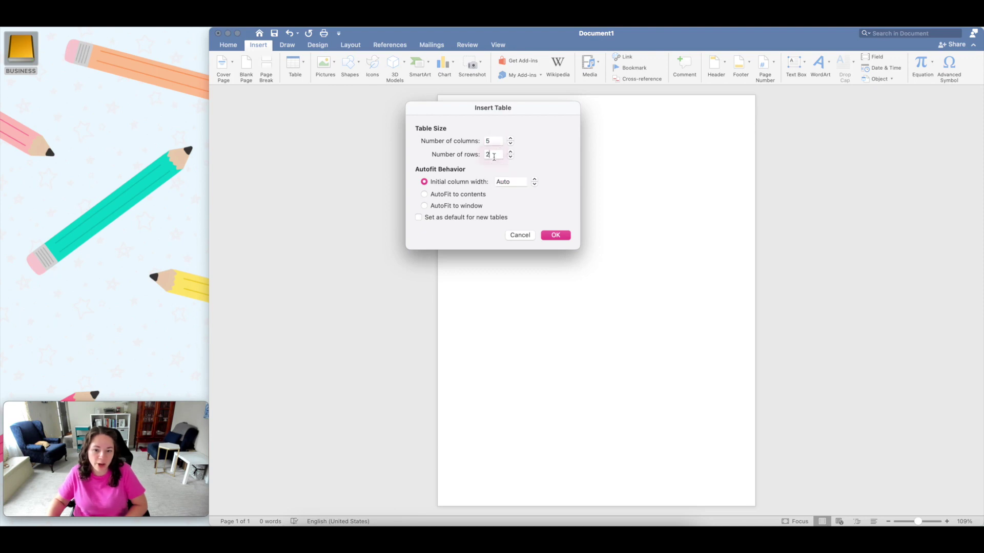
{"action": "left_click", "coordinate": [472, 207]}
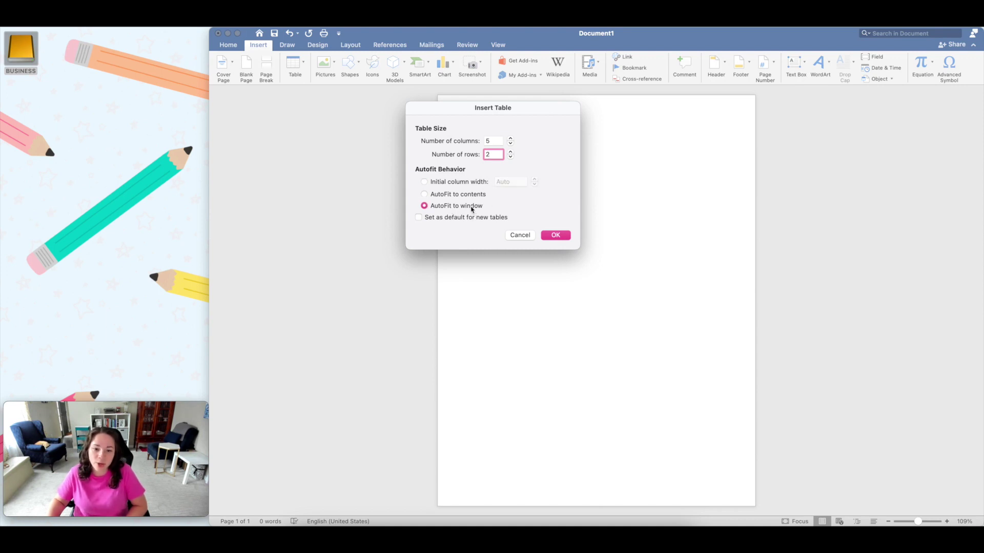
{"action": "left_click", "coordinate": [515, 236]}
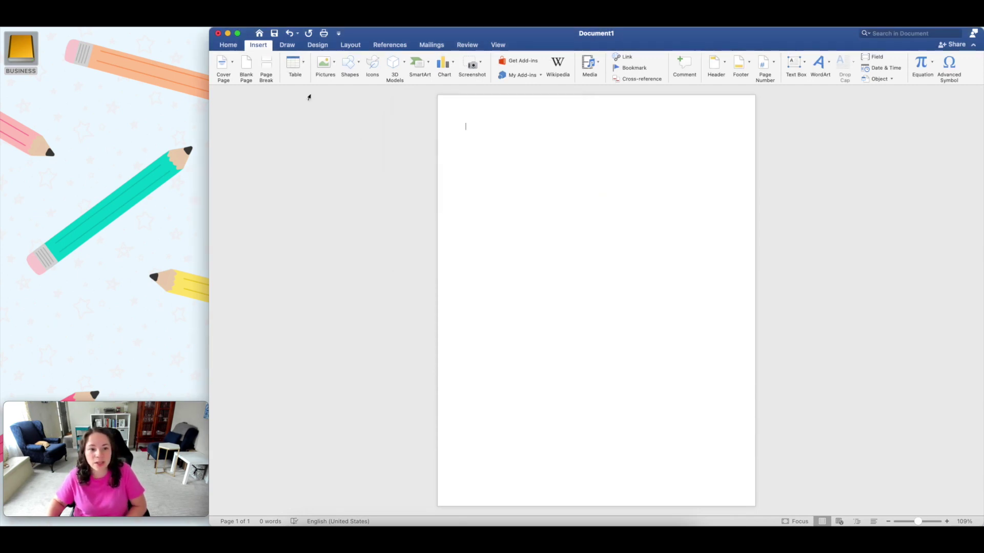
Step: Insert a table with four columns and eight rows at the start of the document
{"action": "left_click", "coordinate": [294, 62]}
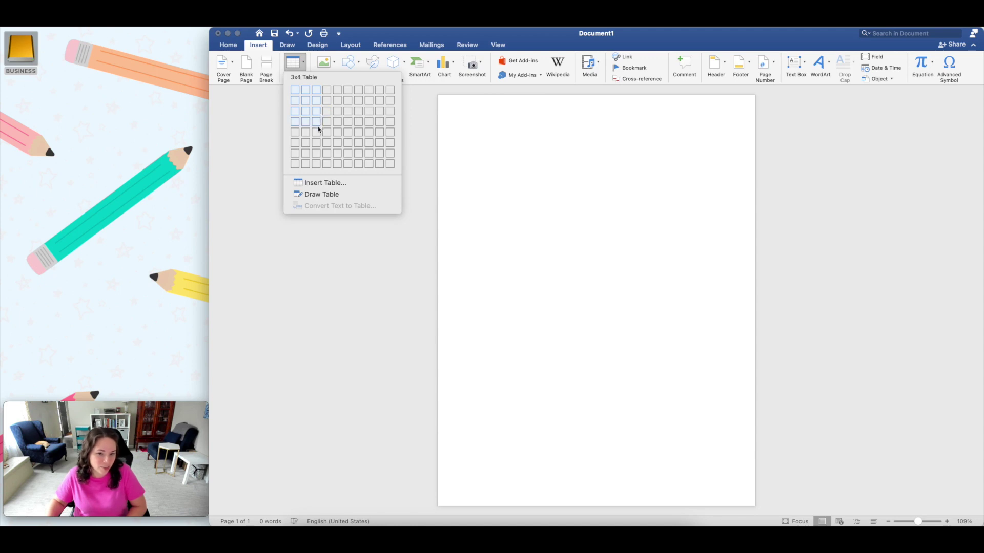
{"action": "left_click", "coordinate": [327, 165]}
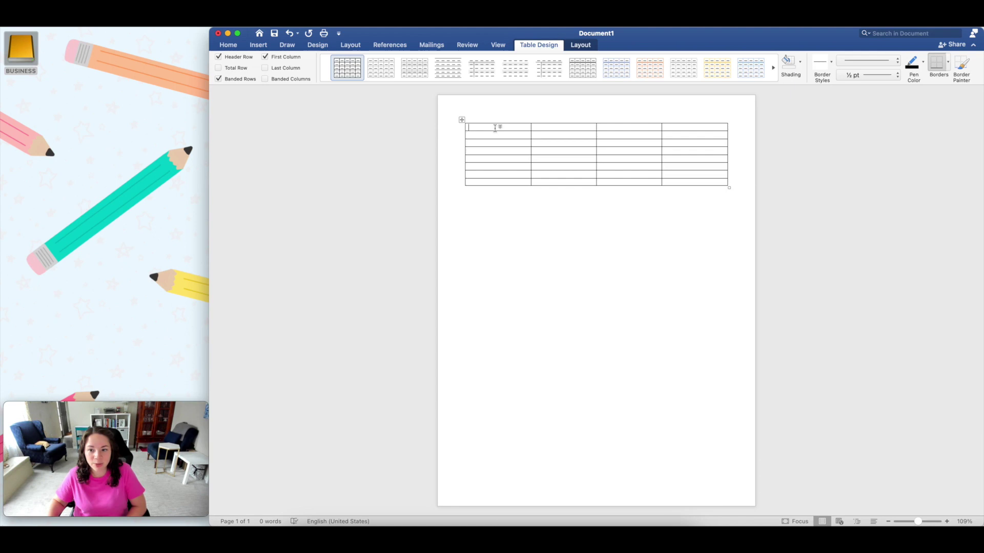
Step: Set the height of all table rows to 0.3" and apply Fixed Column Width to the table
{"action": "left_click", "coordinate": [579, 45]}
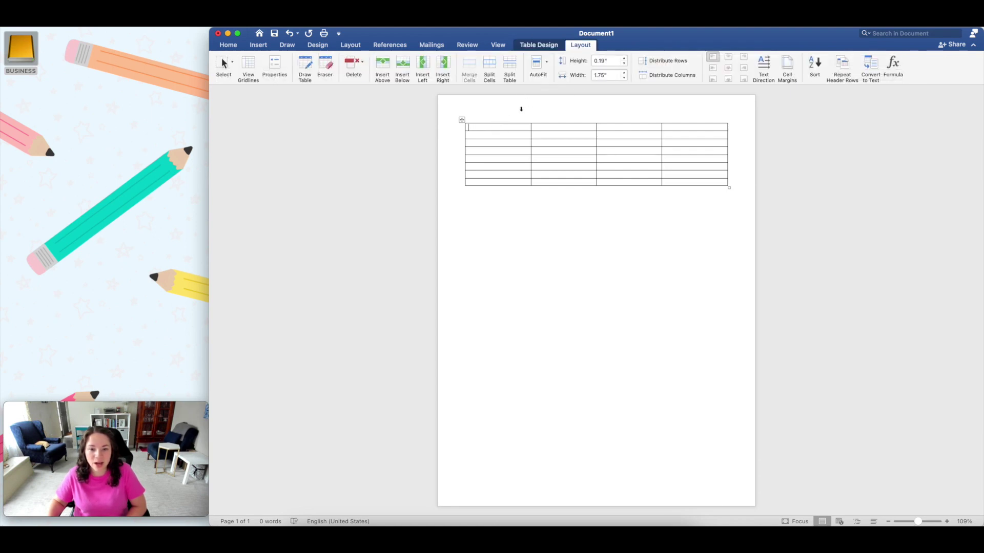
{"action": "left_click_drag", "start_coordinate": [506, 126], "coordinate": [670, 182]}
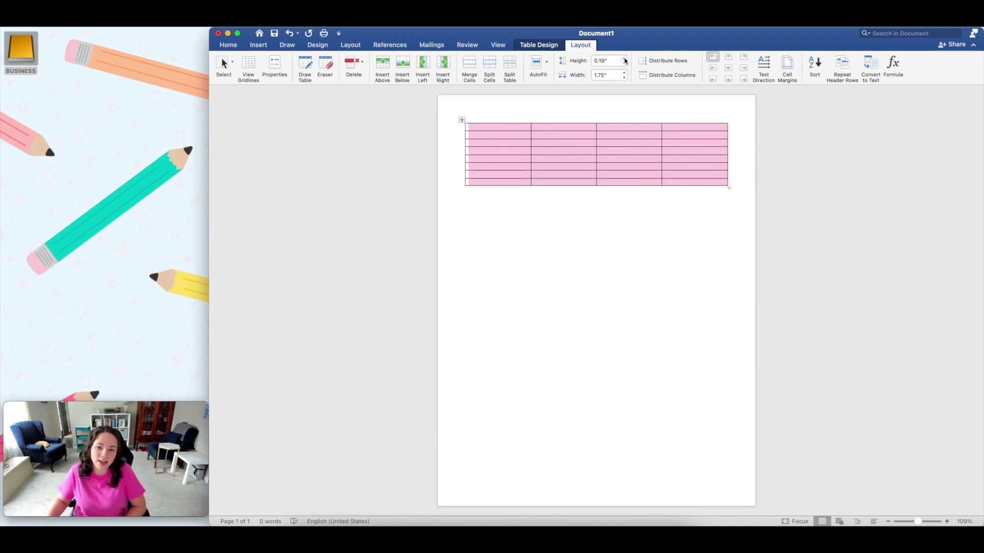
{"action": "left_click", "coordinate": [625, 59]}
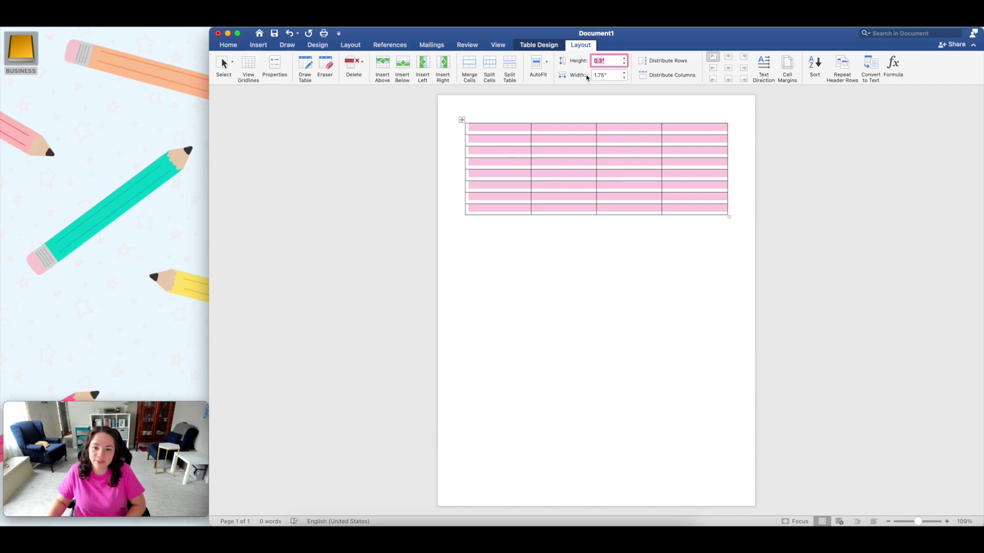
{"action": "left_click", "coordinate": [537, 72]}
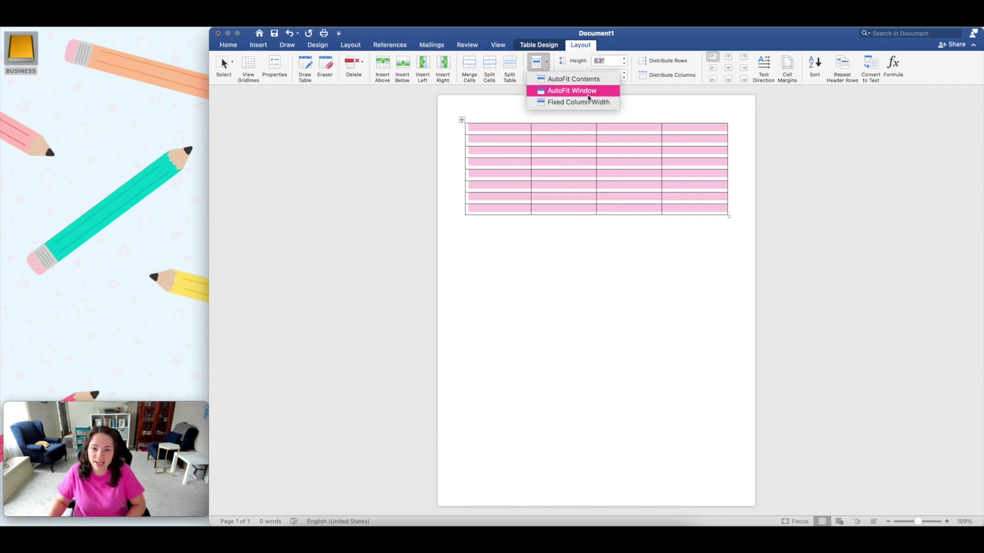
{"action": "left_click", "coordinate": [562, 102]}
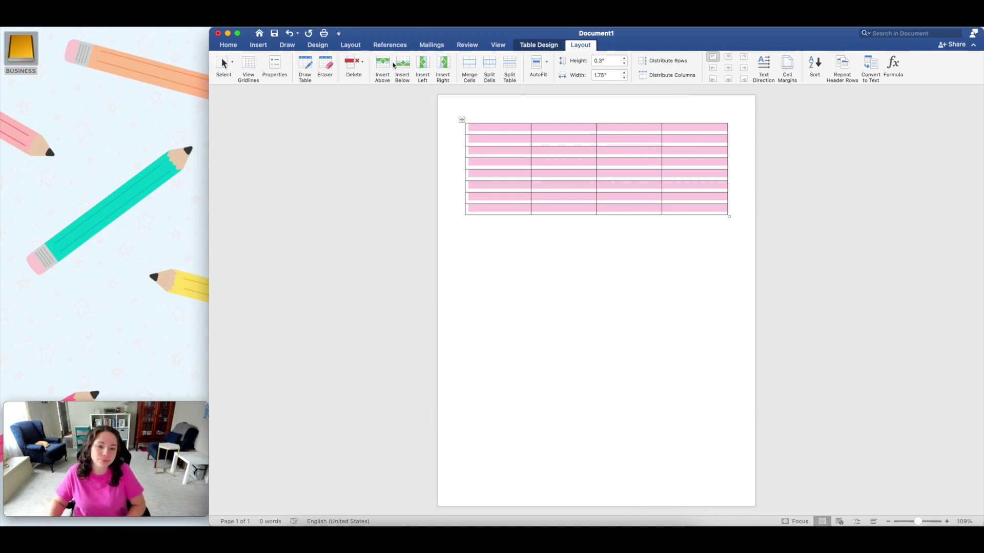
Step: Merge the first two cells of the table's top row and enter "Name:" followed by an underscore line
{"action": "left_click", "coordinate": [488, 130]}
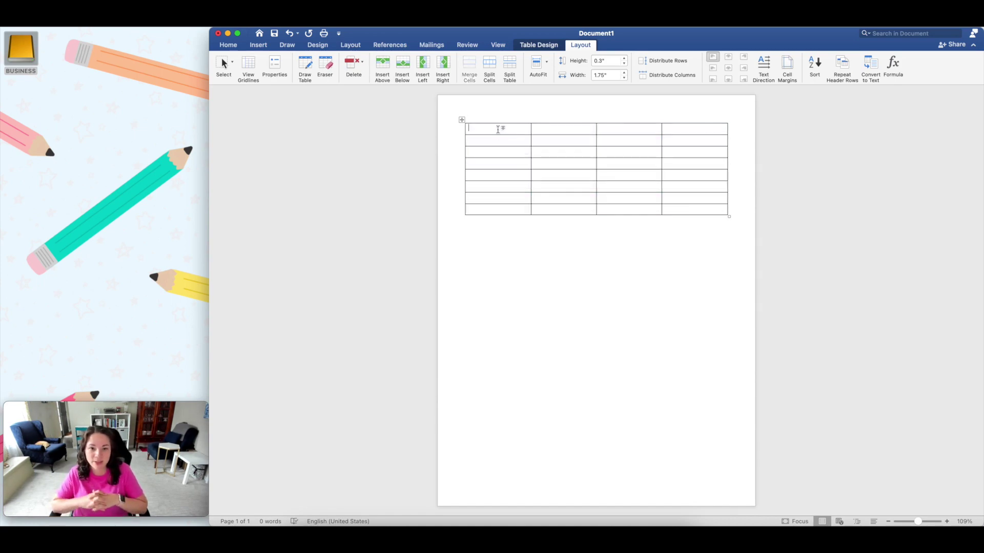
{"action": "left_click_drag", "start_coordinate": [498, 130], "coordinate": [539, 133]}
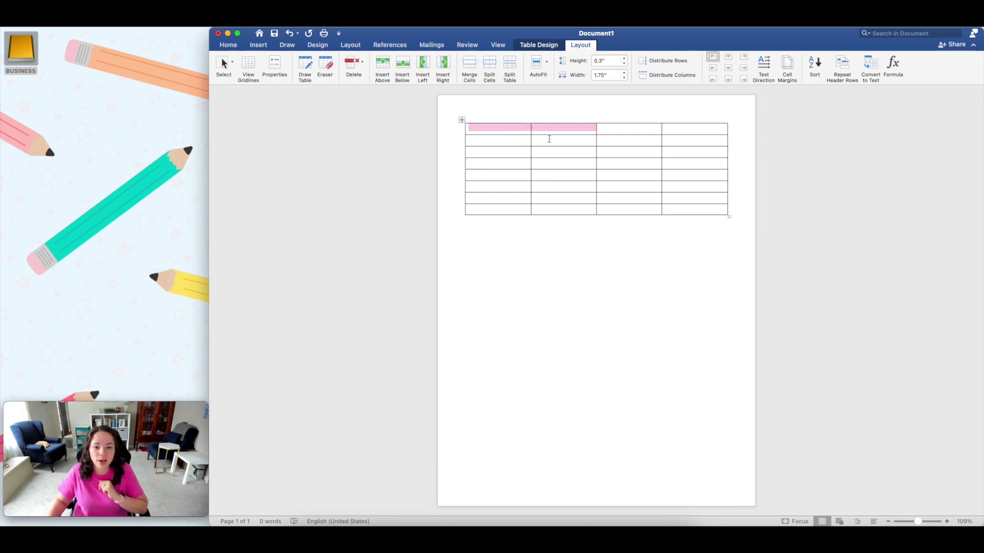
{"action": "left_click", "coordinate": [469, 66]}
{"action": "type", "text": "Name: ____________________________________"}
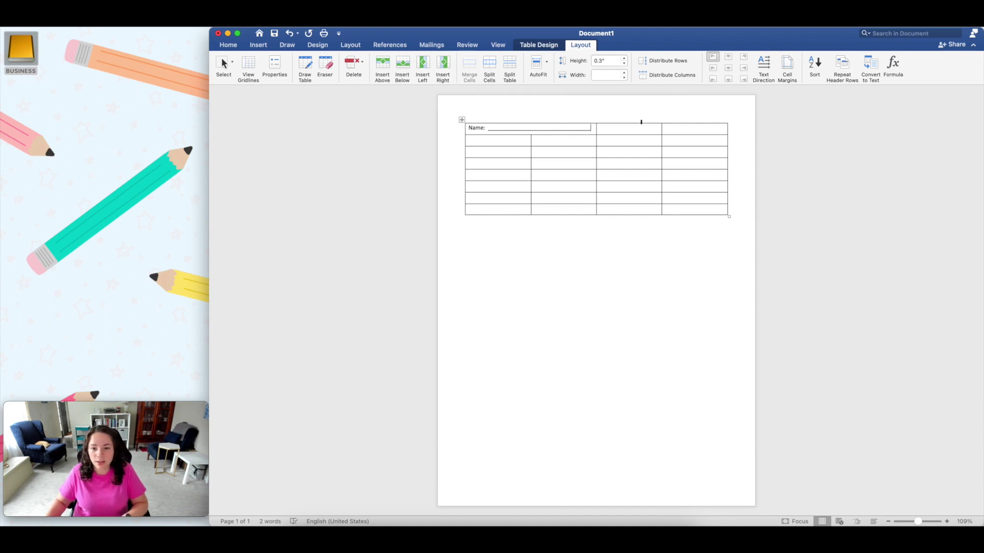
Step: Merge the last two cells of the table's top row and enter "Date:" followed by an underscore line
{"action": "left_click_drag", "start_coordinate": [638, 131], "coordinate": [665, 127]}
{"action": "left_click", "coordinate": [466, 66]}
{"action": "type", "text": "Date: ____________________"}
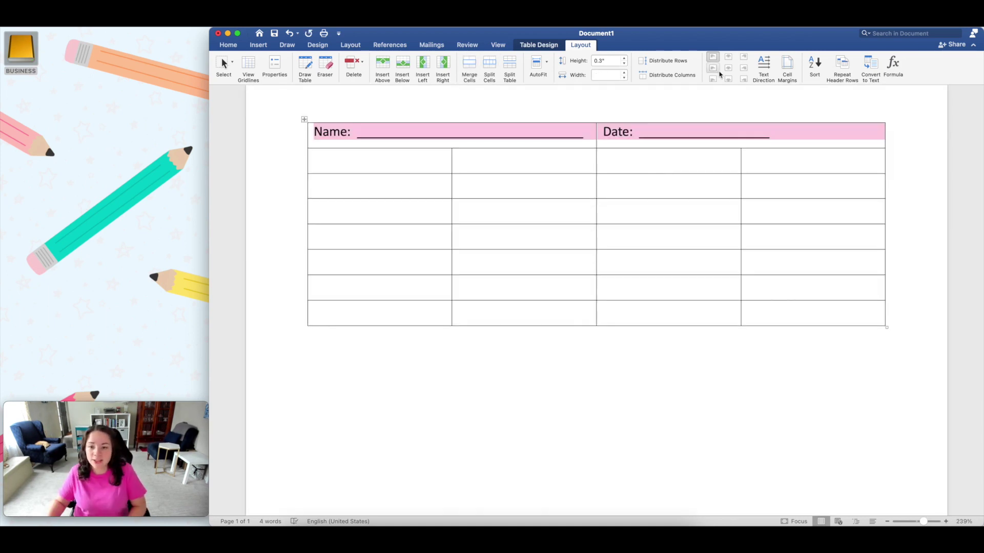
Step: Try centre alignment on the top row's Name and Date cells, and settle on bottom-left alignment for their text
{"action": "left_click", "coordinate": [728, 68]}
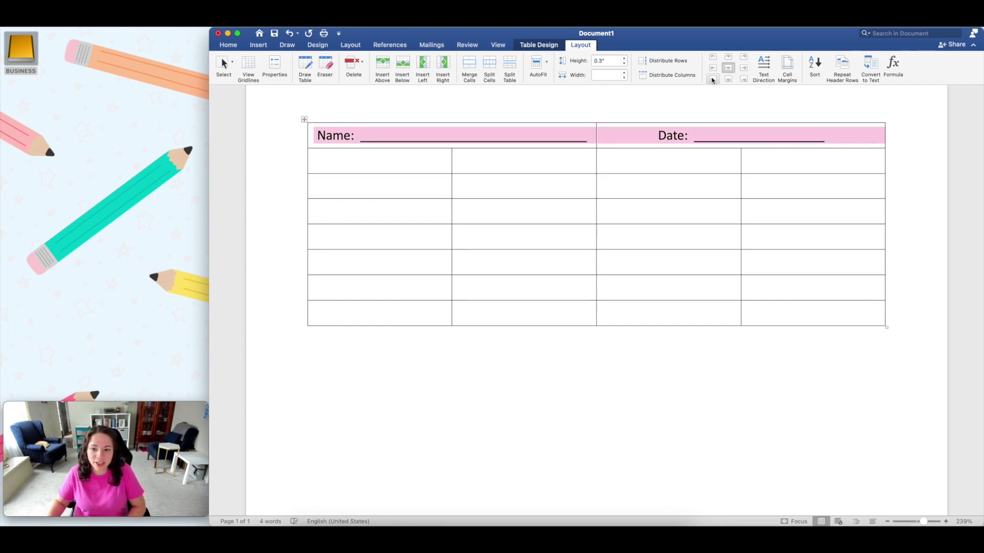
{"action": "left_click", "coordinate": [712, 79]}
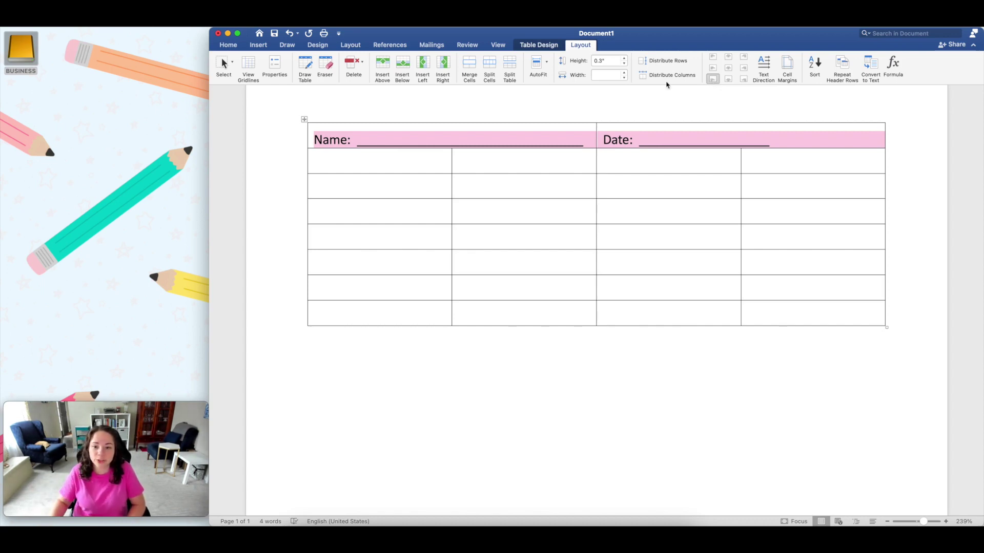
{"action": "left_click", "coordinate": [433, 169]}
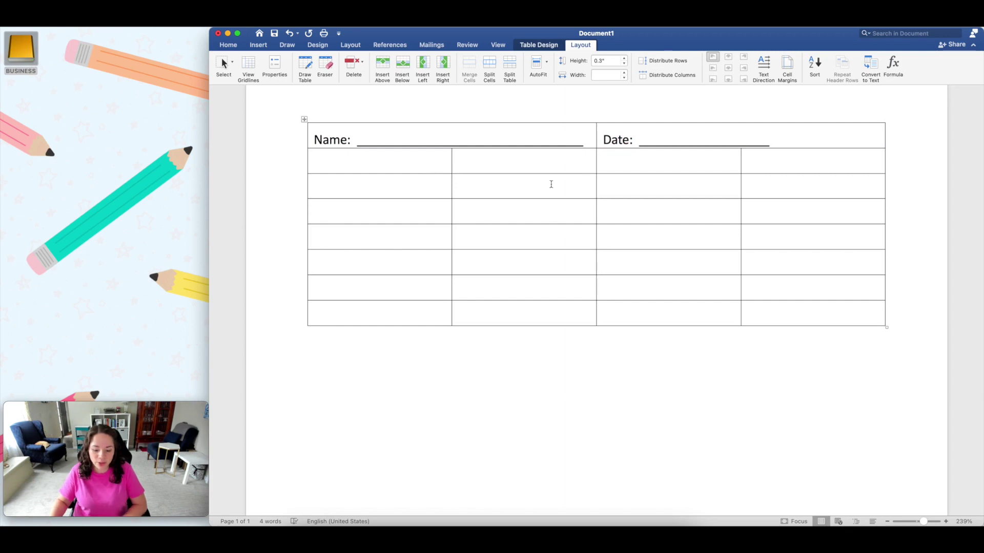
Step: Enter "1)" and "2)" in the second row's first two cells and stop the automatic creation of numbered lists
{"action": "type", "text": "1)"}
{"action": "key", "text": "Tab"}
{"action": "type", "text": "2)"}
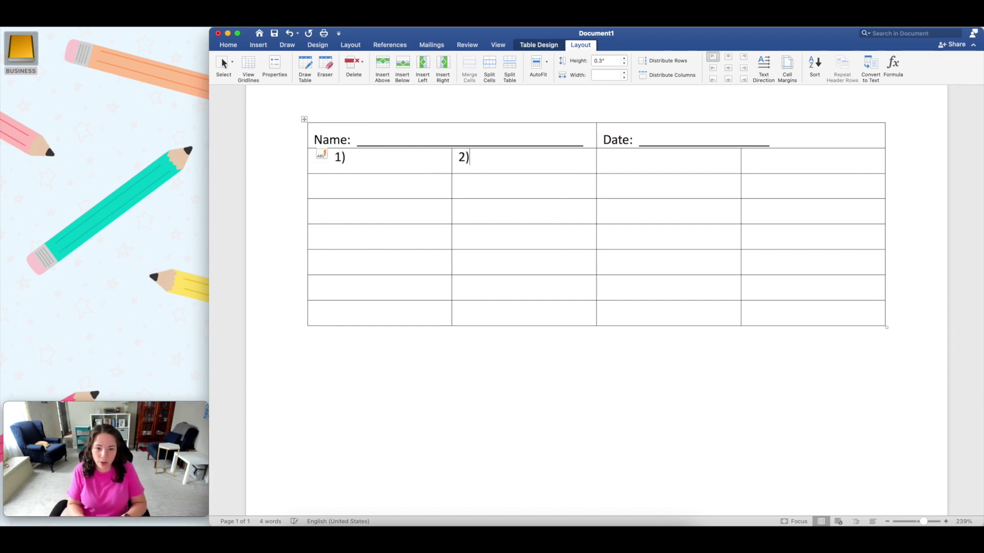
{"action": "left_click", "coordinate": [474, 154]}
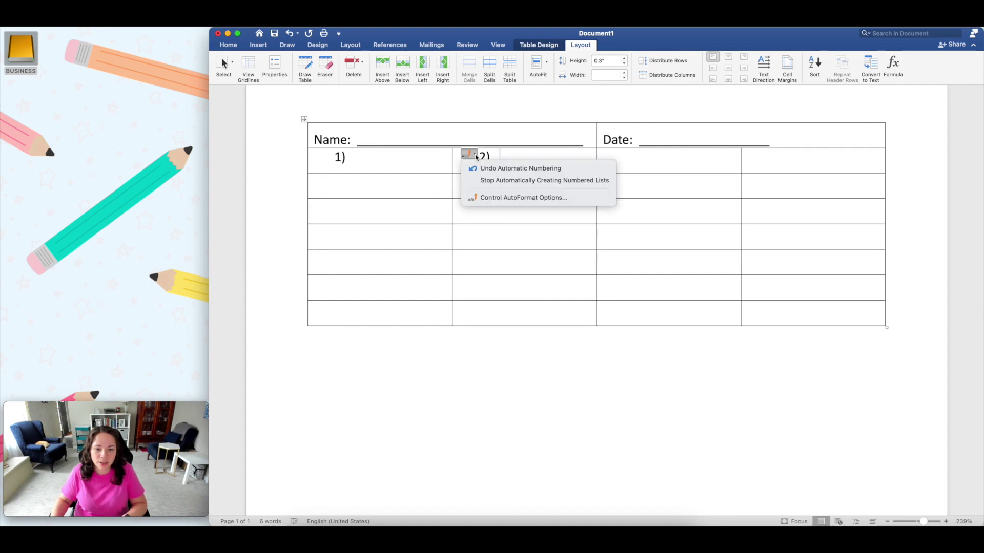
{"action": "left_click", "coordinate": [487, 181]}
Step: Replace the first cell's automatic number with plain "1)" and enter "3)" and "4)" in the row's last two cells
{"action": "left_click", "coordinate": [385, 162]}
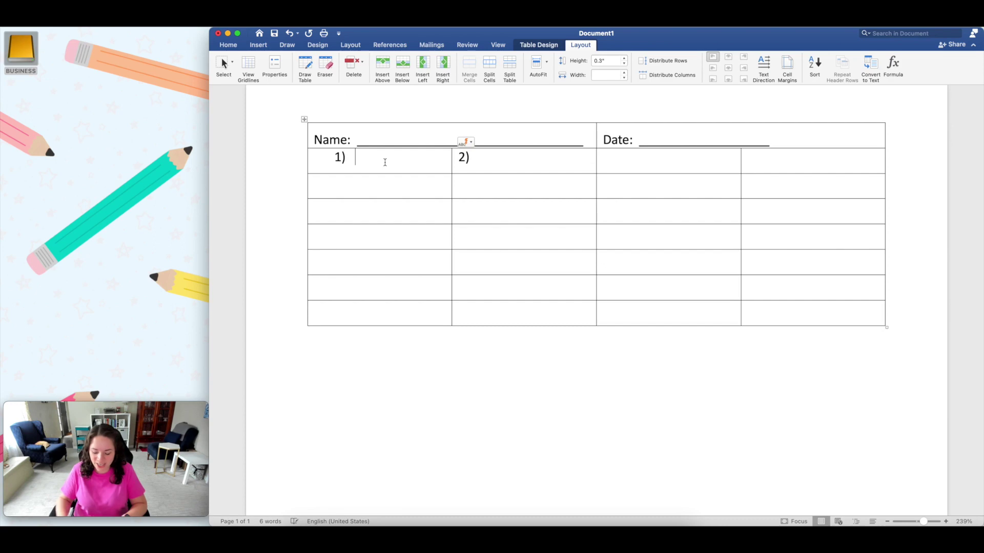
{"action": "key", "text": "BackSpace"}
{"action": "key", "text": "BackSpace"}
{"action": "type", "text": "1)"}
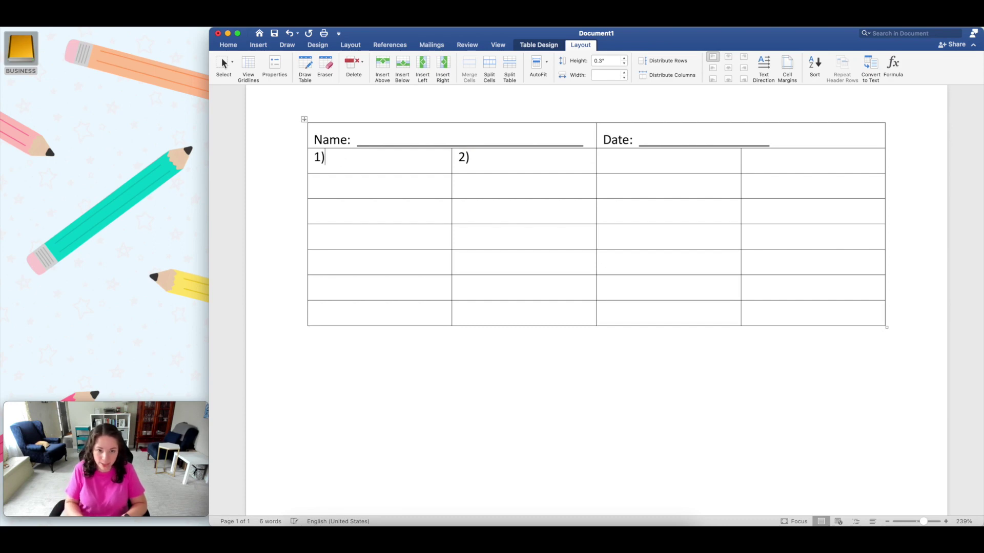
{"action": "left_click", "coordinate": [614, 168]}
{"action": "type", "text": "3)"}
{"action": "key", "text": "Tab"}
{"action": "type", "text": "4)"}
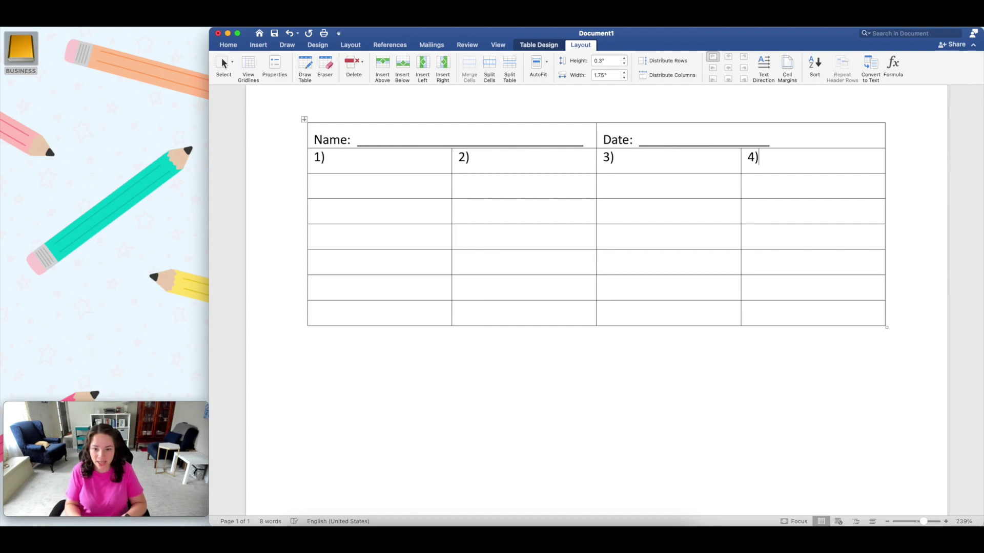
{"action": "left_click", "coordinate": [520, 170]}
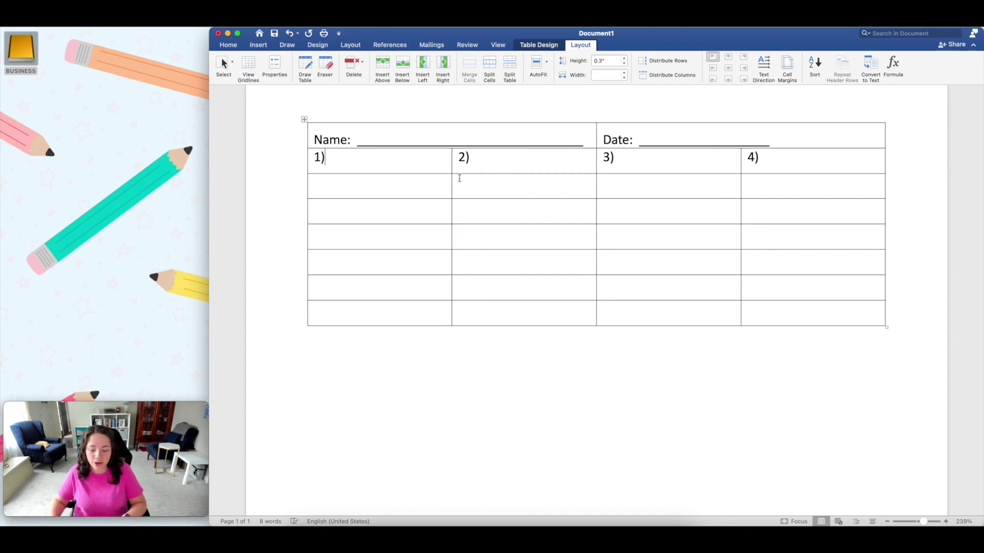
{"action": "left_click_drag", "start_coordinate": [405, 158], "coordinate": [747, 164]}
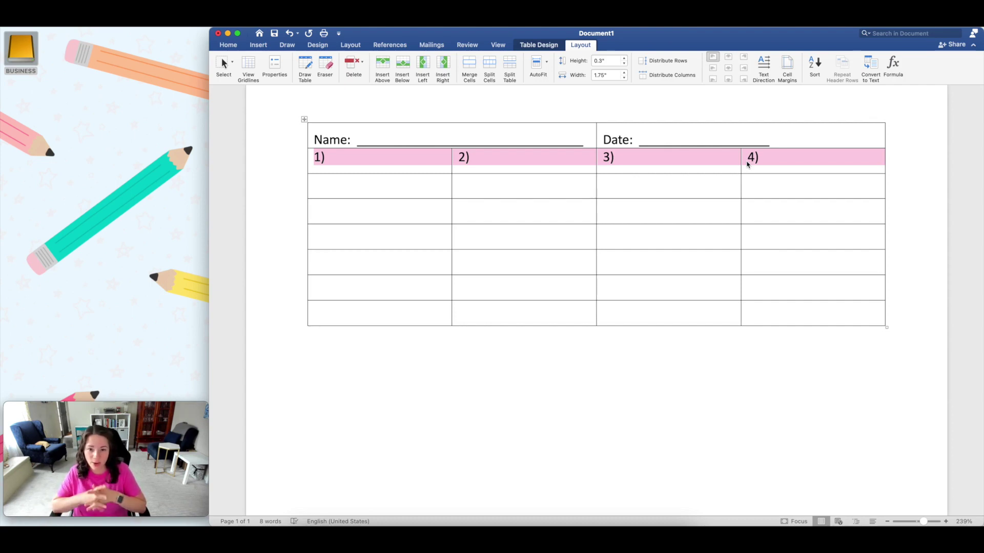
{"action": "left_click", "coordinate": [415, 160]}
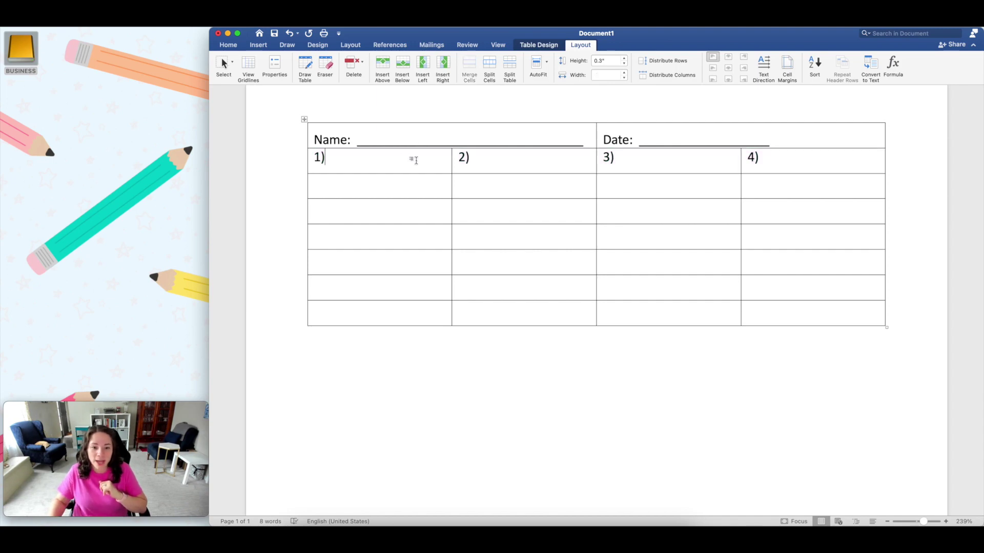
{"action": "key", "text": "Tab"}
{"action": "left_click", "coordinate": [339, 189]}
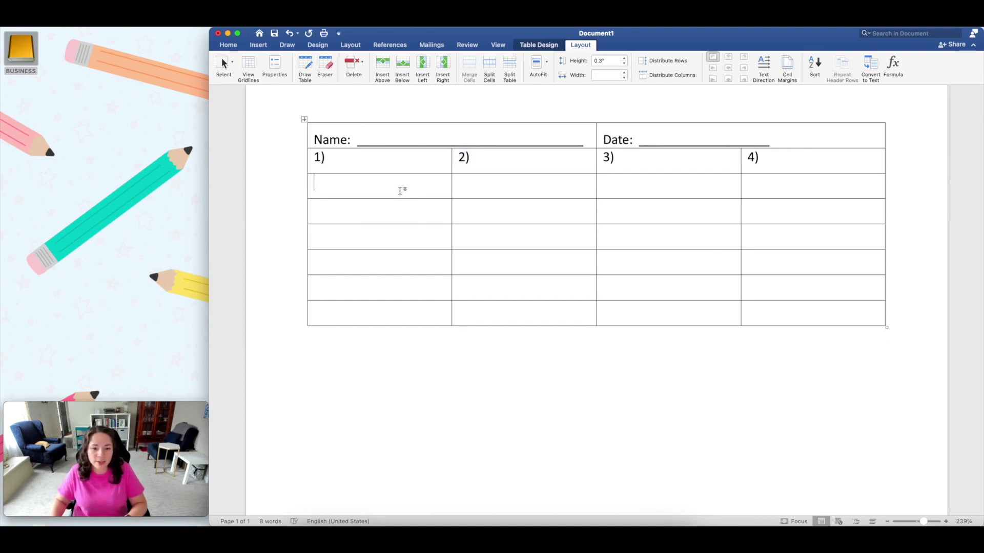
Step: Add a line below "1)" and, in Finder, select tn1.png on the BUSINESS drive under TPT PRODUCTS, POSTERS, Word Wall, 2023 Update, CPI
{"action": "left_click", "coordinate": [398, 162]}
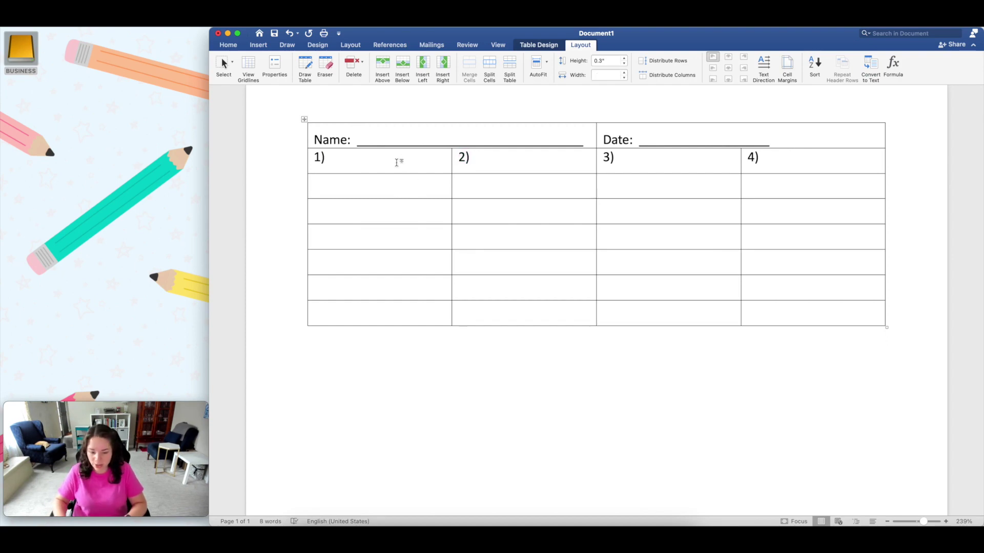
{"action": "key", "text": "Return"}
{"action": "double_click", "coordinate": [30, 61]}
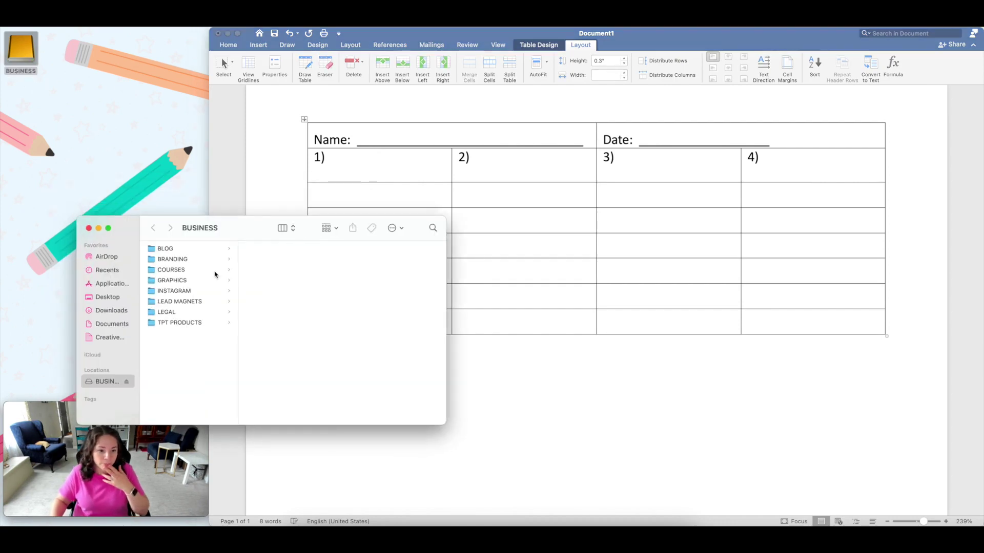
{"action": "left_click", "coordinate": [204, 323]}
{"action": "left_click", "coordinate": [277, 325]}
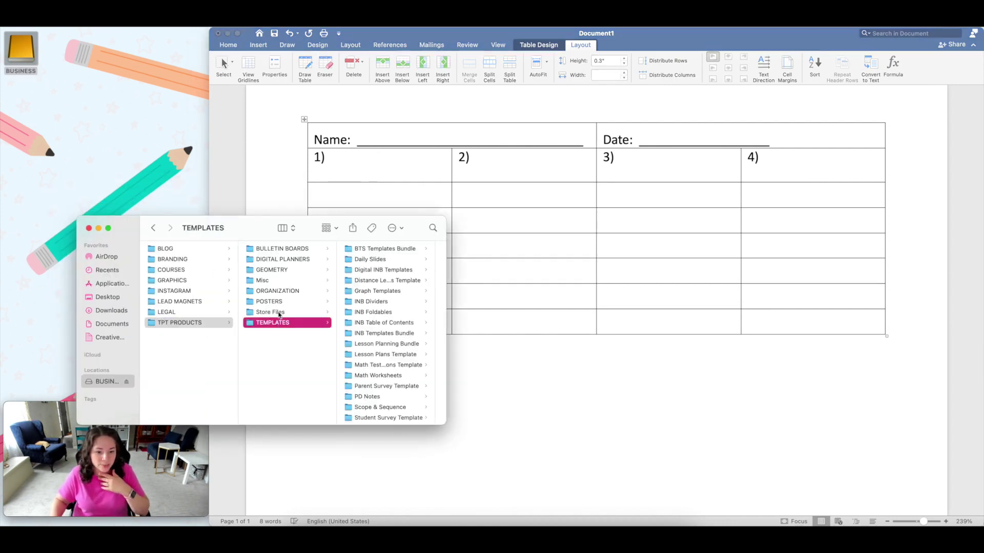
{"action": "left_click", "coordinate": [279, 303]}
{"action": "left_click", "coordinate": [374, 366]}
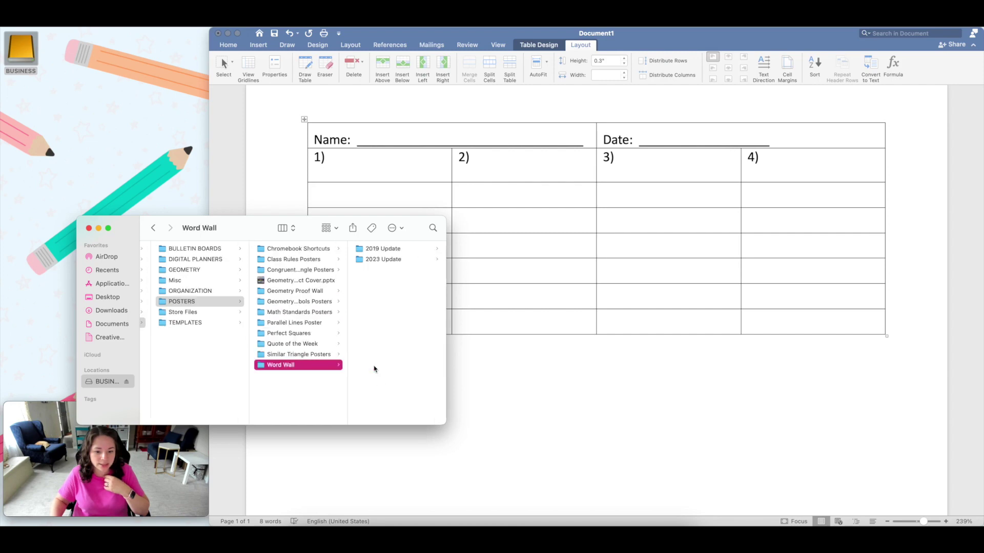
{"action": "left_click", "coordinate": [385, 261]}
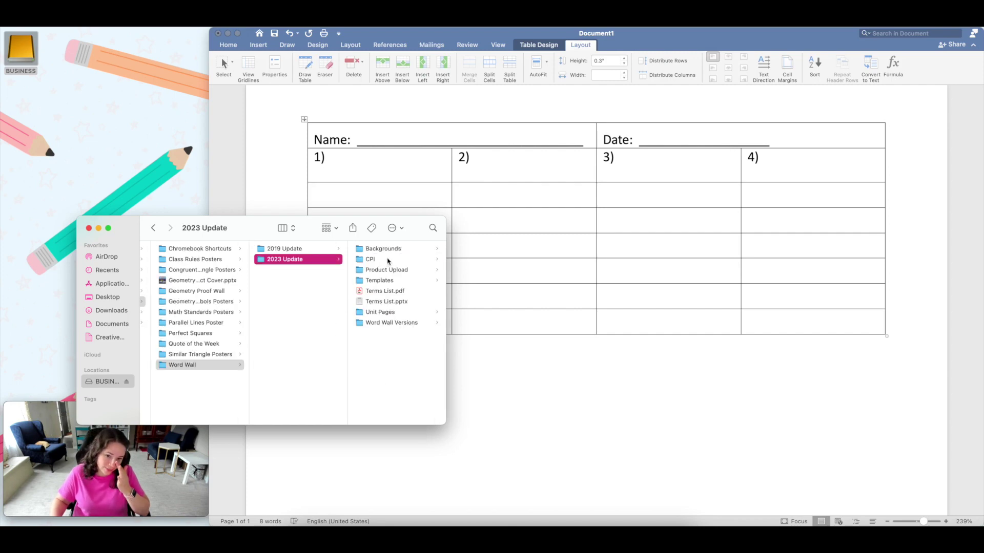
{"action": "left_click", "coordinate": [388, 261]}
{"action": "left_click", "coordinate": [387, 260]}
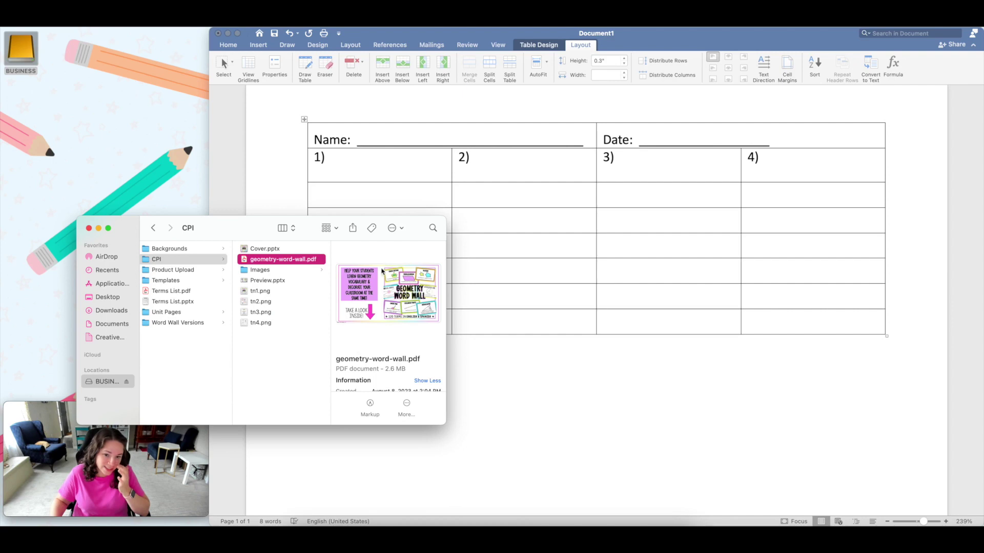
{"action": "left_click", "coordinate": [259, 292]}
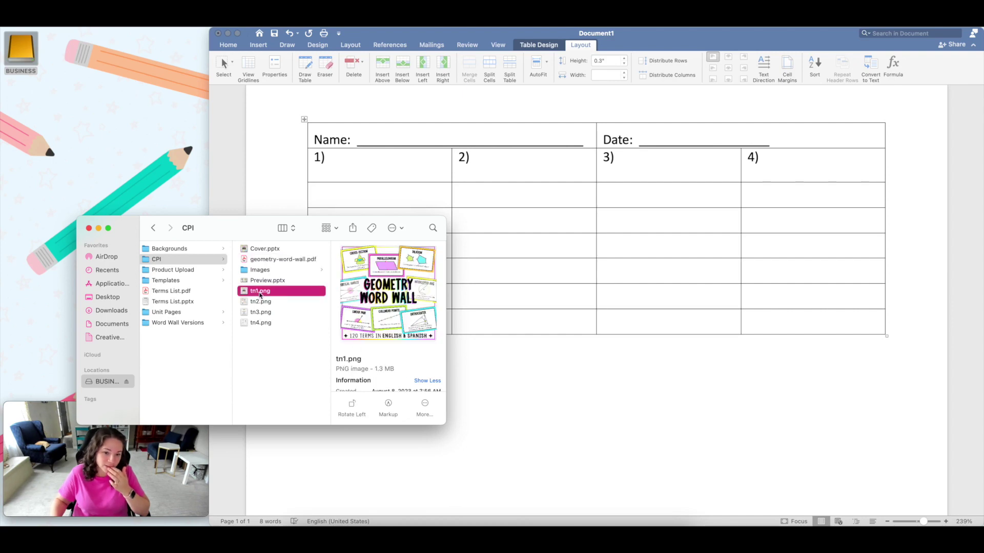
Step: Insert tn1.png below "1)" in the fixed-width table, review the AutoFit choices, and undo the picture insertion
{"action": "left_click_drag", "start_coordinate": [247, 226], "coordinate": [182, 181]}
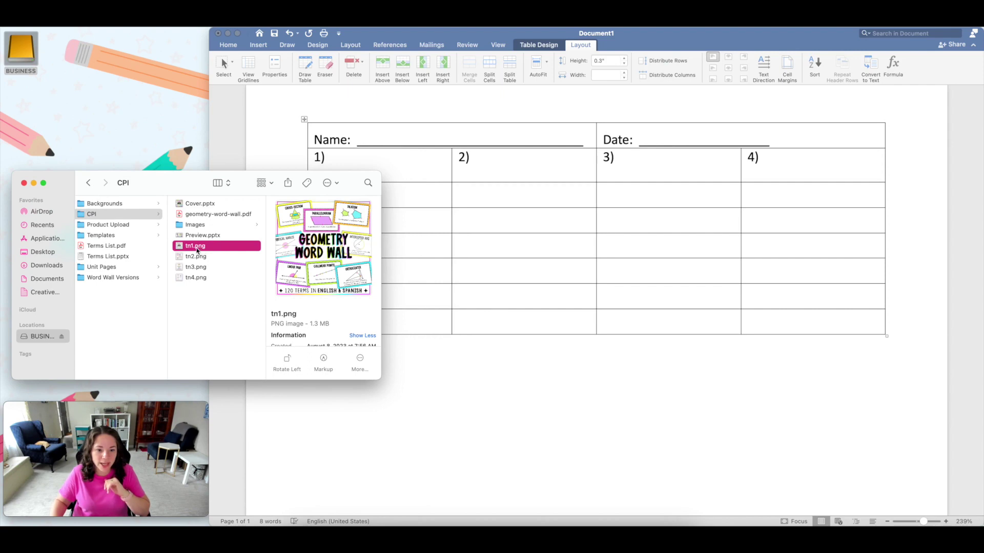
{"action": "left_click_drag", "start_coordinate": [198, 250], "coordinate": [345, 171]}
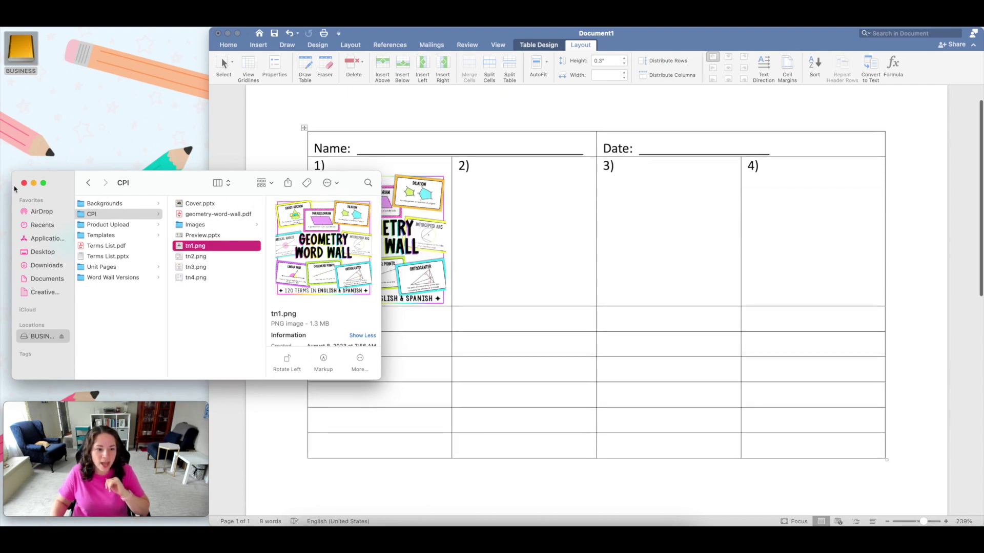
{"action": "left_click", "coordinate": [33, 183]}
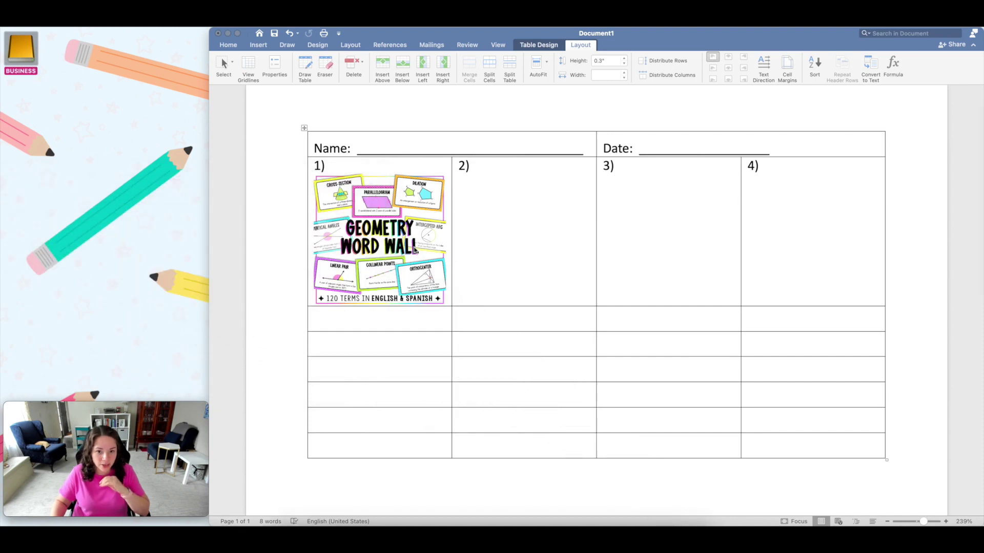
{"action": "left_click", "coordinate": [521, 286]}
{"action": "left_click", "coordinate": [431, 279]}
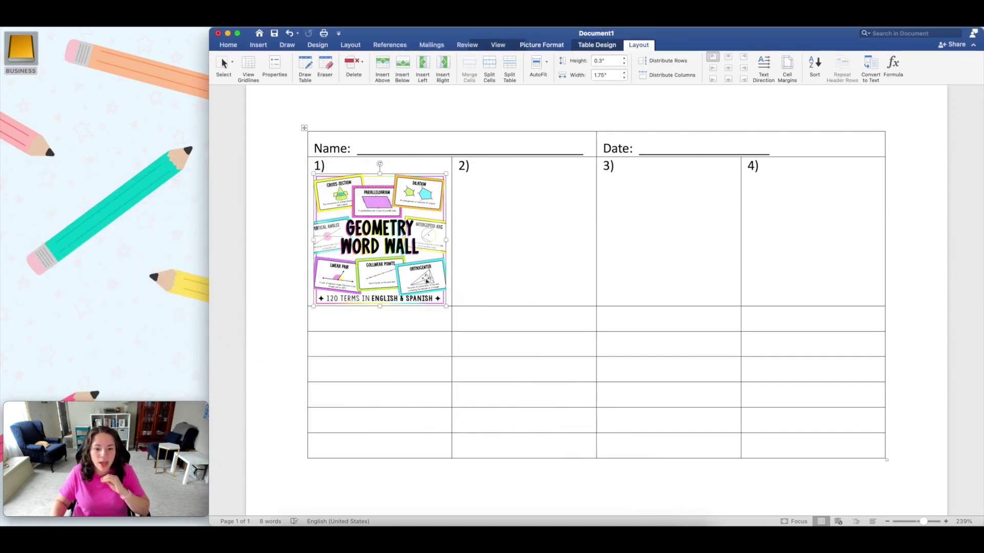
{"action": "left_click", "coordinate": [544, 72]}
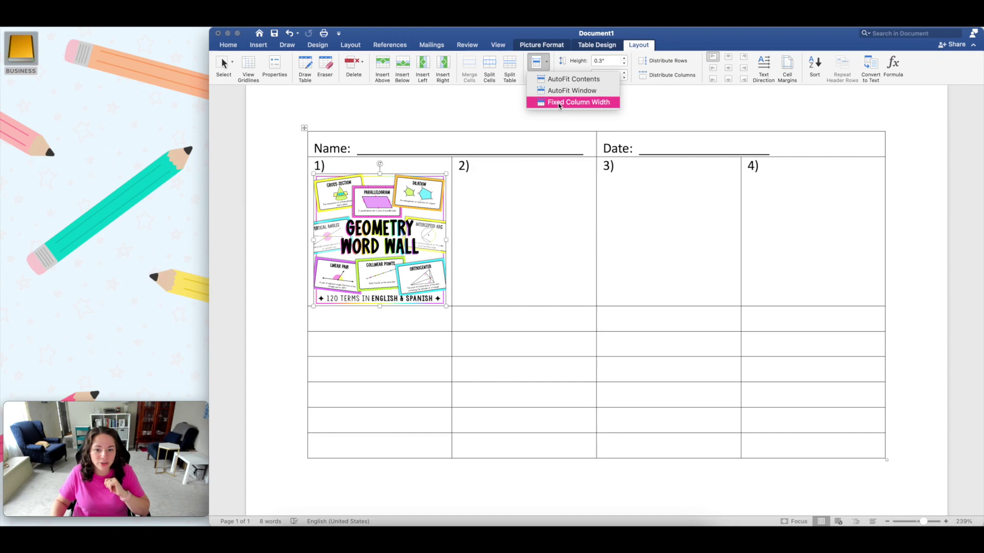
{"action": "left_click", "coordinate": [525, 187]}
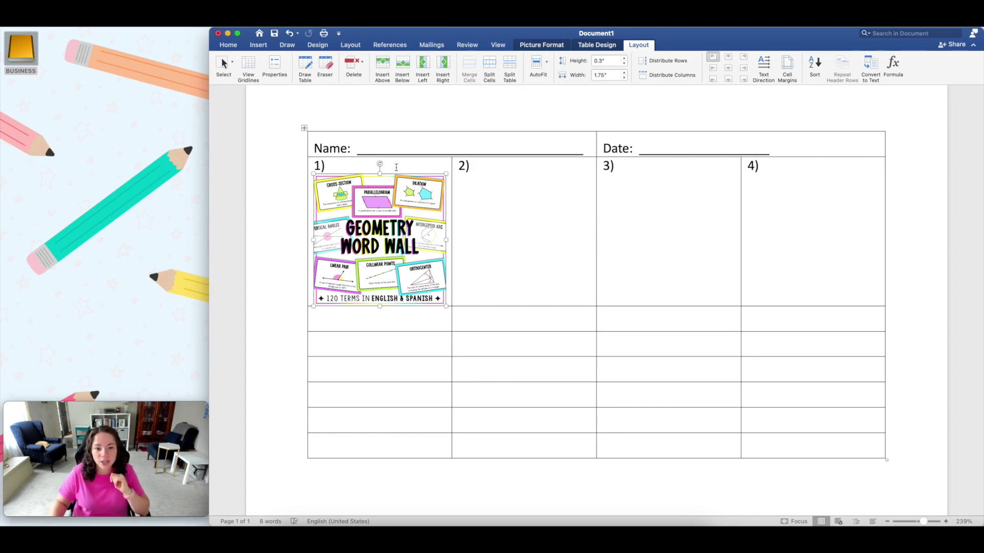
{"action": "key", "text": "BackSpace"}
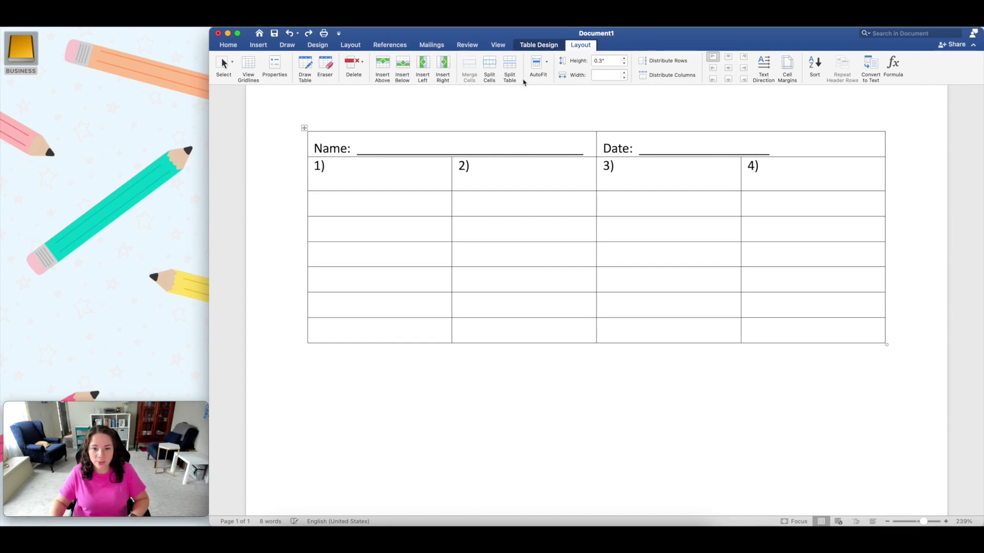
Step: Apply AutoFit Contents to the table
{"action": "left_click", "coordinate": [537, 64]}
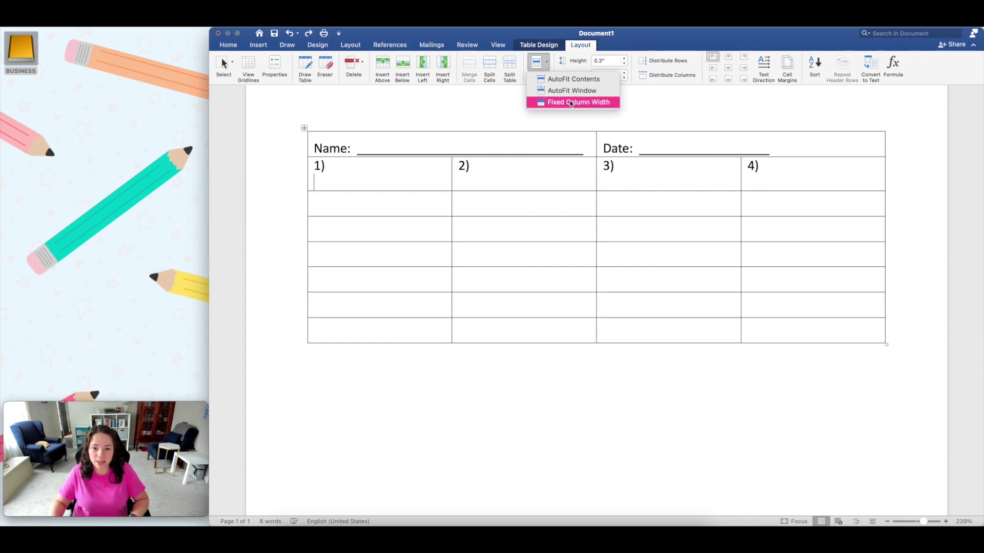
{"action": "left_click", "coordinate": [578, 80]}
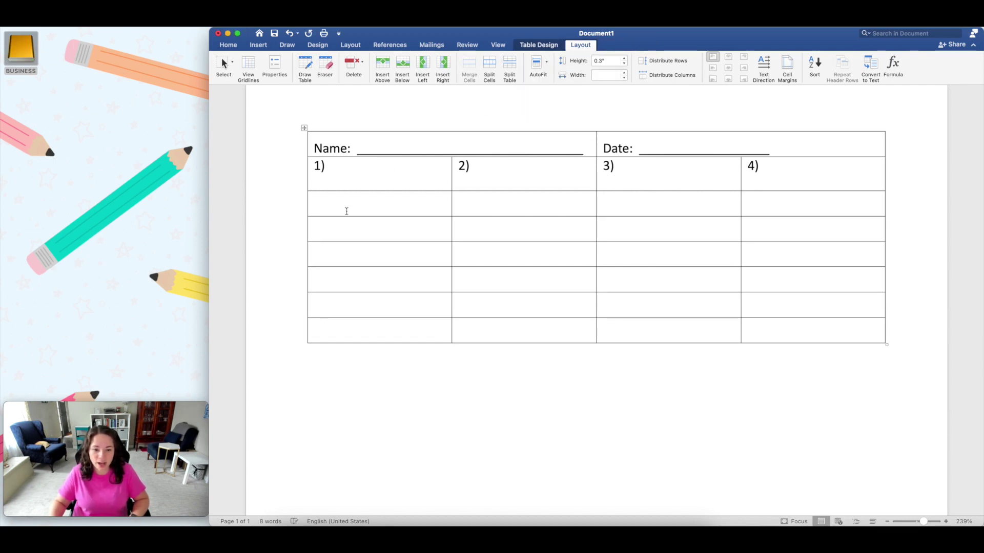
Step: Try inserting tn1.png below "1)" with AutoFit Contents active, inspect the table, and undo the insertion
{"action": "left_click", "coordinate": [662, 535]}
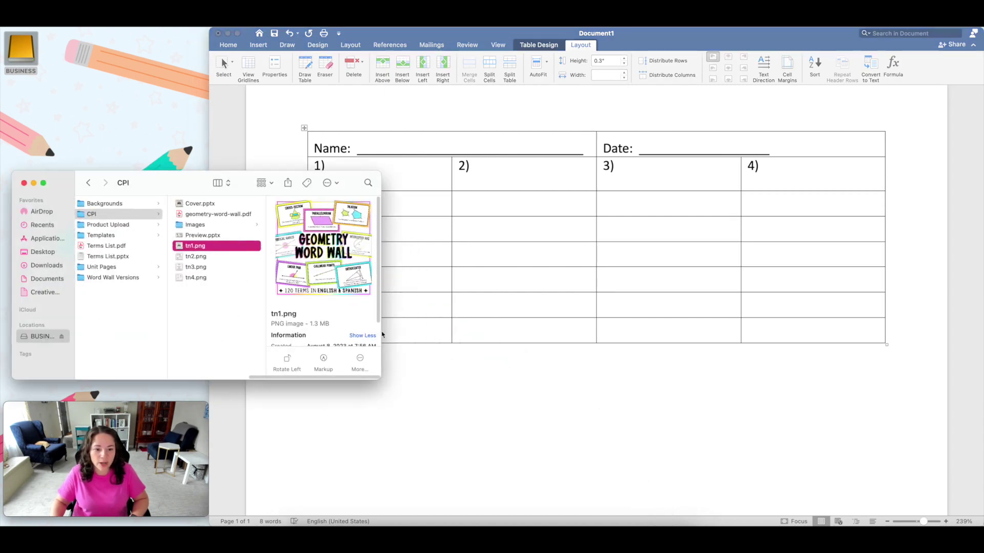
{"action": "left_click_drag", "start_coordinate": [195, 246], "coordinate": [405, 180]}
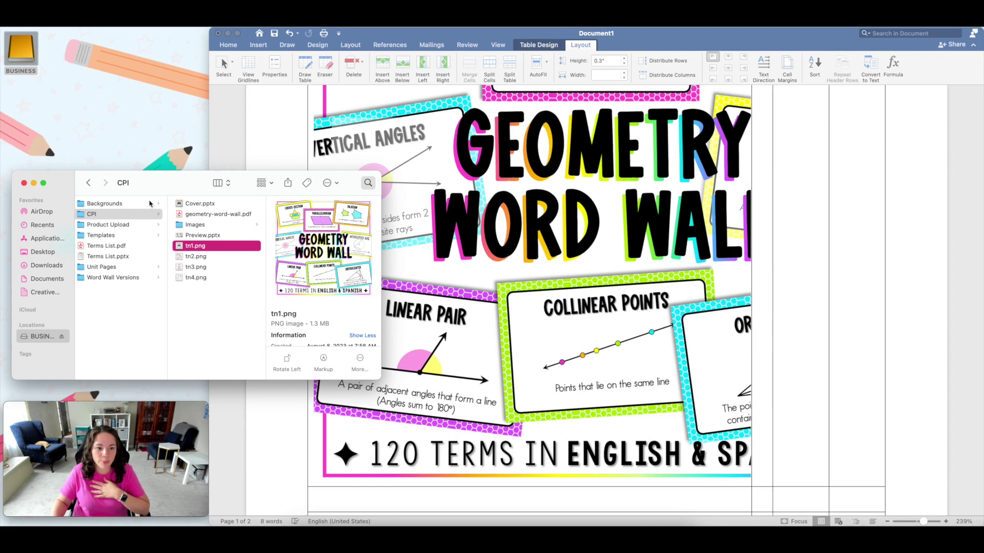
{"action": "left_click", "coordinate": [34, 183]}
{"action": "scroll", "coordinate": [747, 333], "scroll_direction": "up", "scroll_amount": 10}
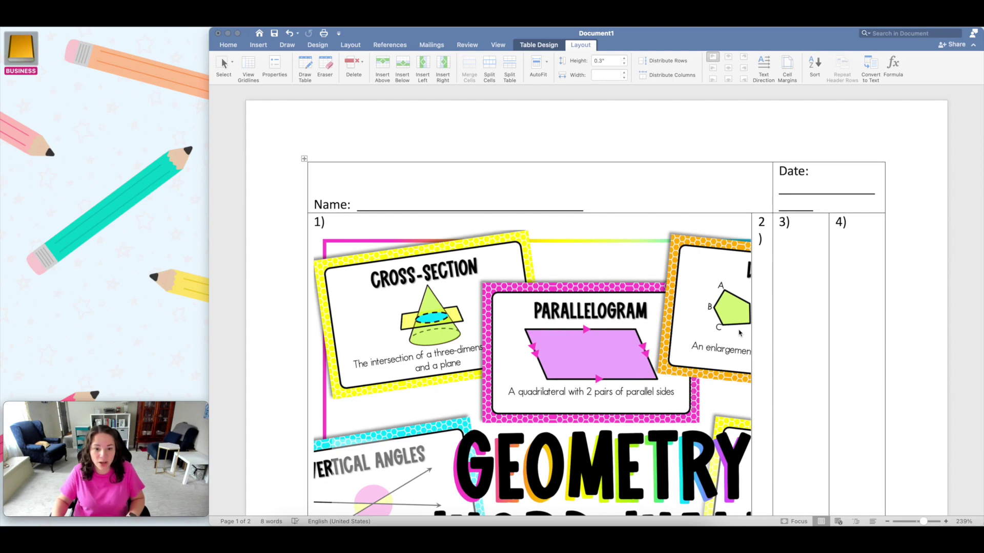
{"action": "left_click", "coordinate": [670, 184]}
{"action": "key", "text": "super+z"}
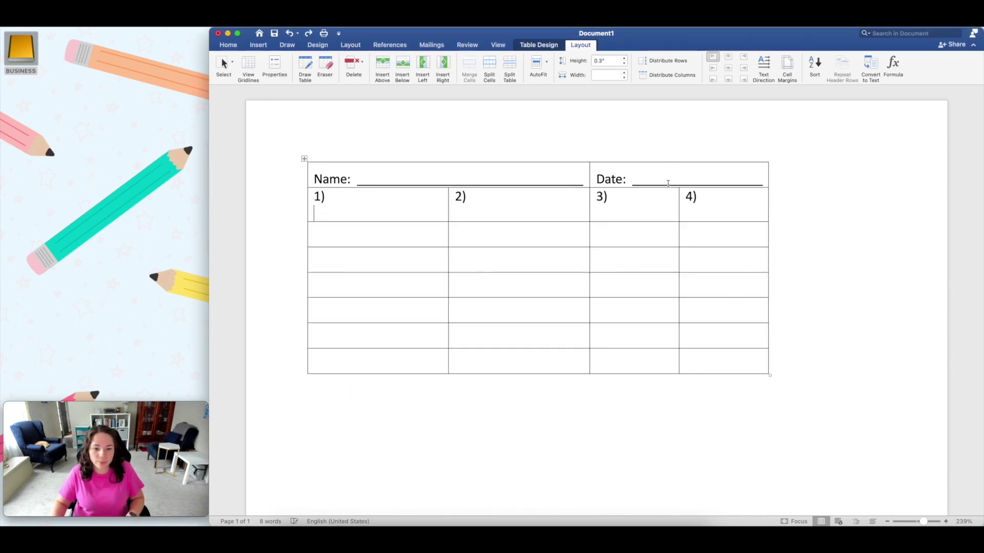
Step: Apply Fixed Column Width to the table and insert tn1.png from the CPI folder below "1)"
{"action": "left_click", "coordinate": [538, 66]}
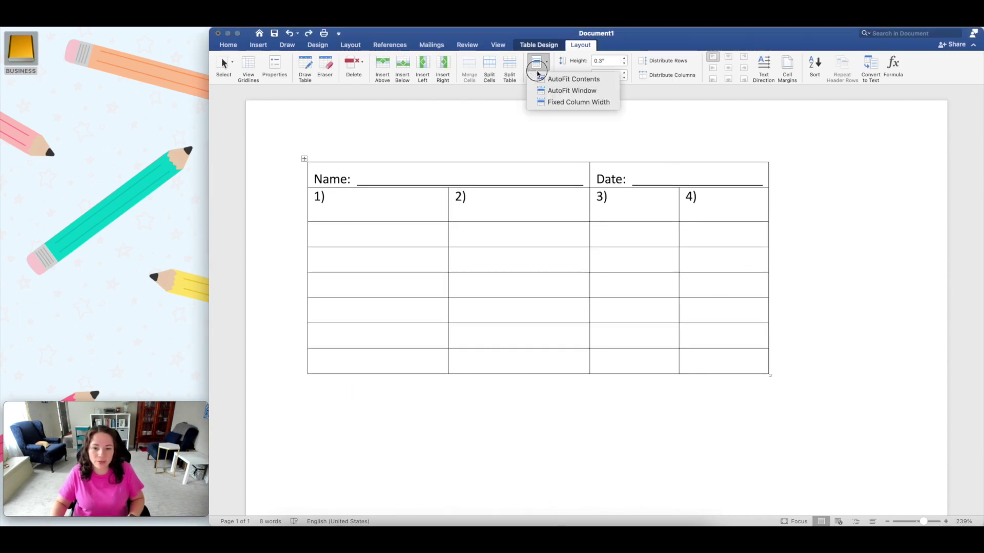
{"action": "left_click", "coordinate": [567, 105]}
{"action": "left_click", "coordinate": [649, 535]}
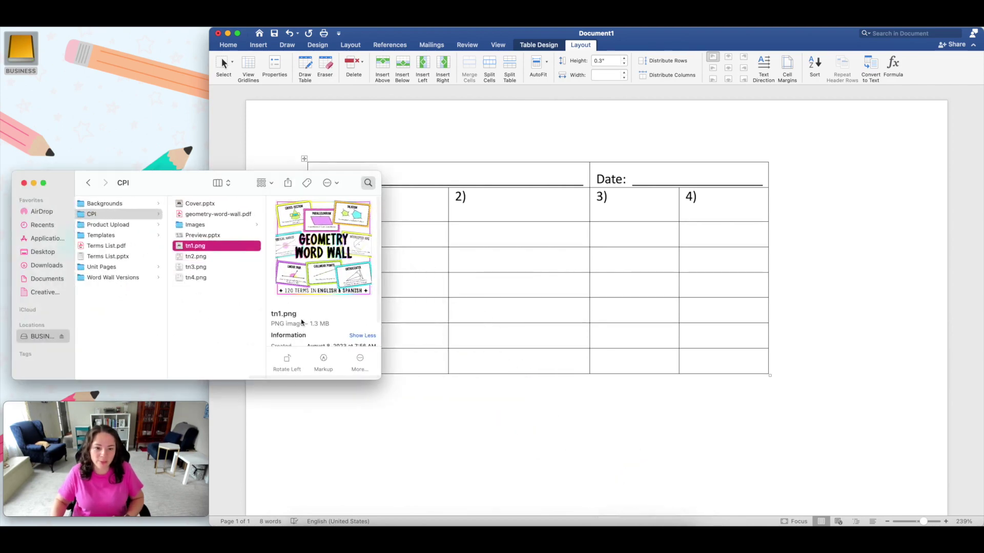
{"action": "left_click_drag", "start_coordinate": [320, 220], "coordinate": [445, 265]}
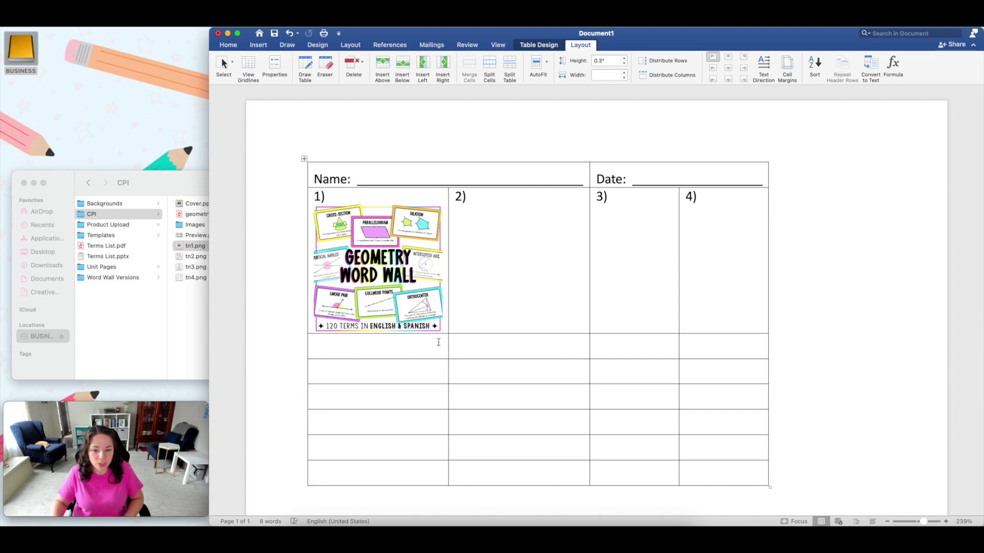
Step: Merge the "1)" picture cell with the cell below it, and select cells 2) to 4) together with the cells beneath them
{"action": "left_click_drag", "start_coordinate": [438, 343], "coordinate": [433, 327]}
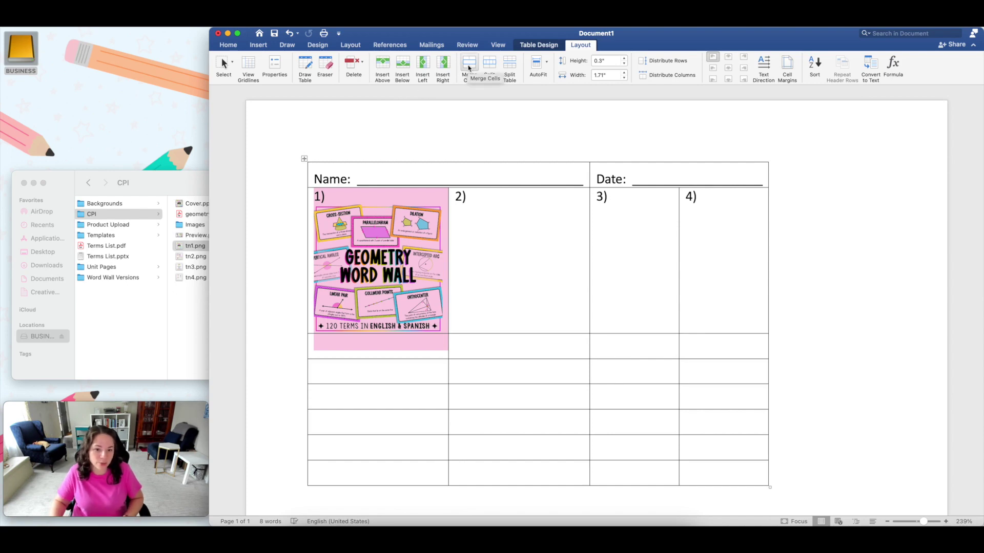
{"action": "left_click", "coordinate": [469, 68]}
{"action": "left_click", "coordinate": [464, 221]}
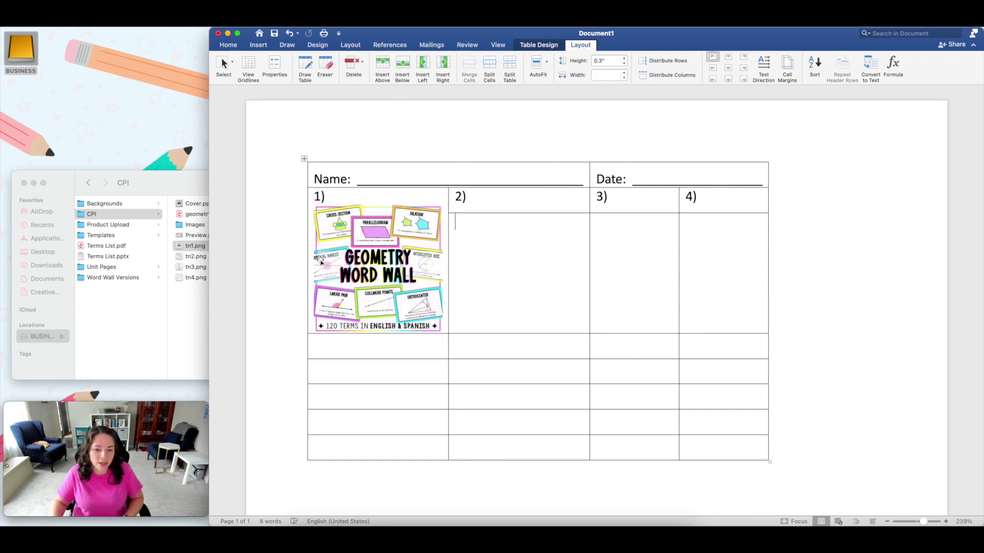
{"action": "left_click_drag", "start_coordinate": [495, 216], "coordinate": [729, 254]}
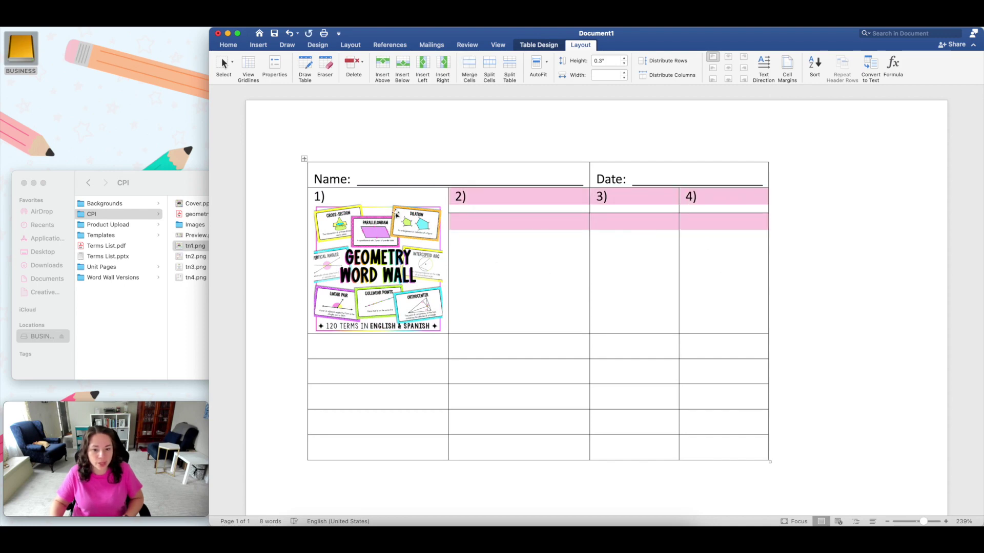
Step: Delete the geometry word wall picture from the merged "1)" cell
{"action": "left_click", "coordinate": [371, 199]}
{"action": "left_click", "coordinate": [391, 261]}
{"action": "key", "text": "Delete"}
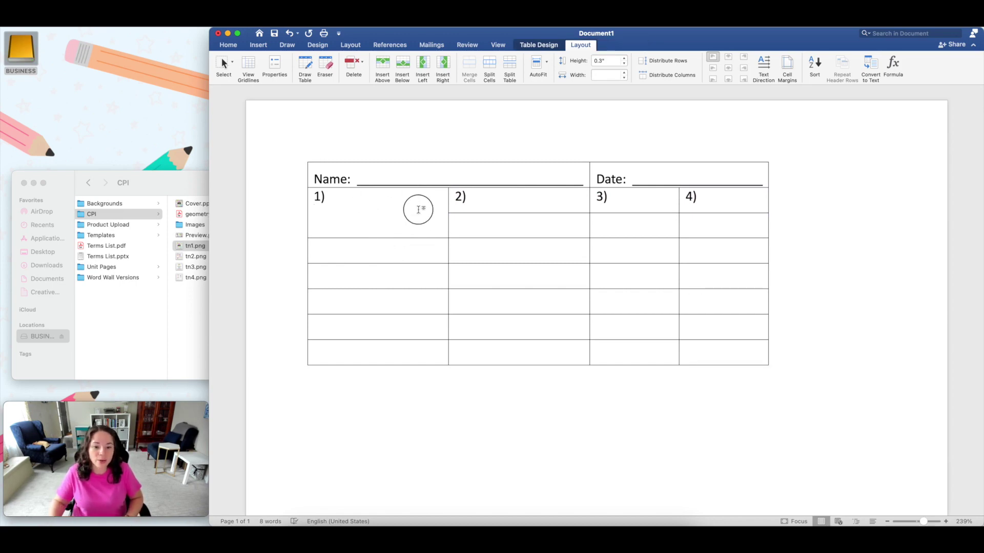
Step: Merge the six cells in the two middle columns, spanning the three rows beneath the "1)" cell, into one cell
{"action": "left_click_drag", "start_coordinate": [508, 248], "coordinate": [599, 301]}
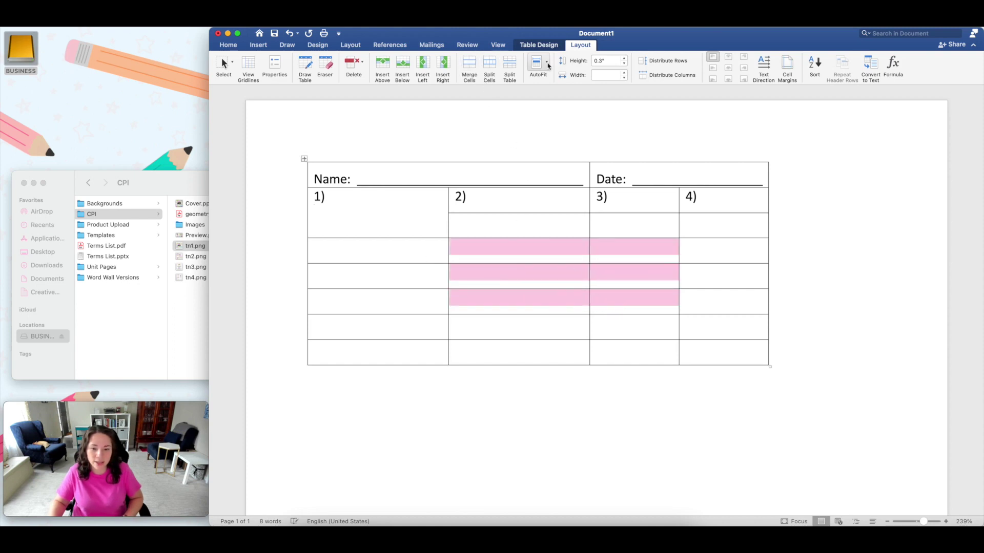
{"action": "left_click", "coordinate": [469, 67]}
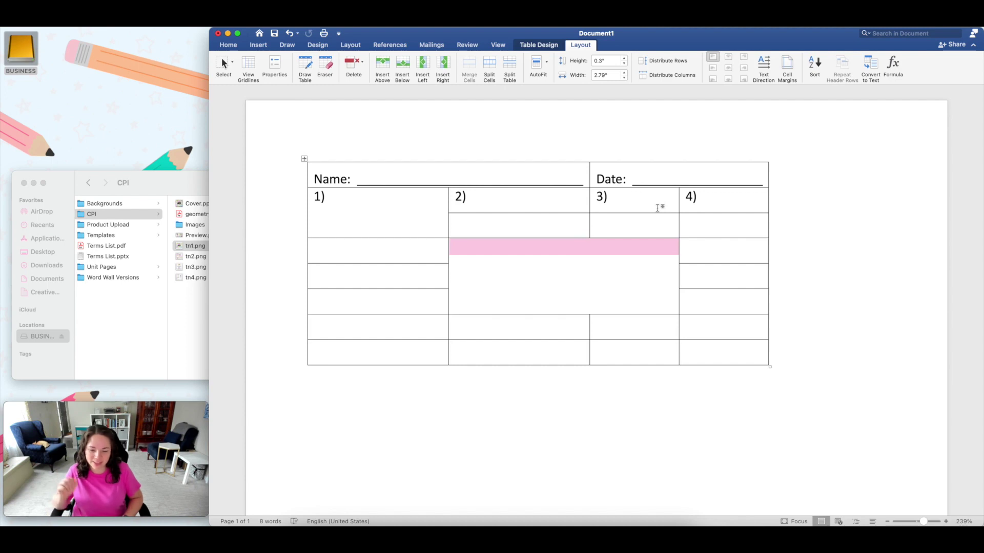
{"action": "left_click", "coordinate": [565, 353]}
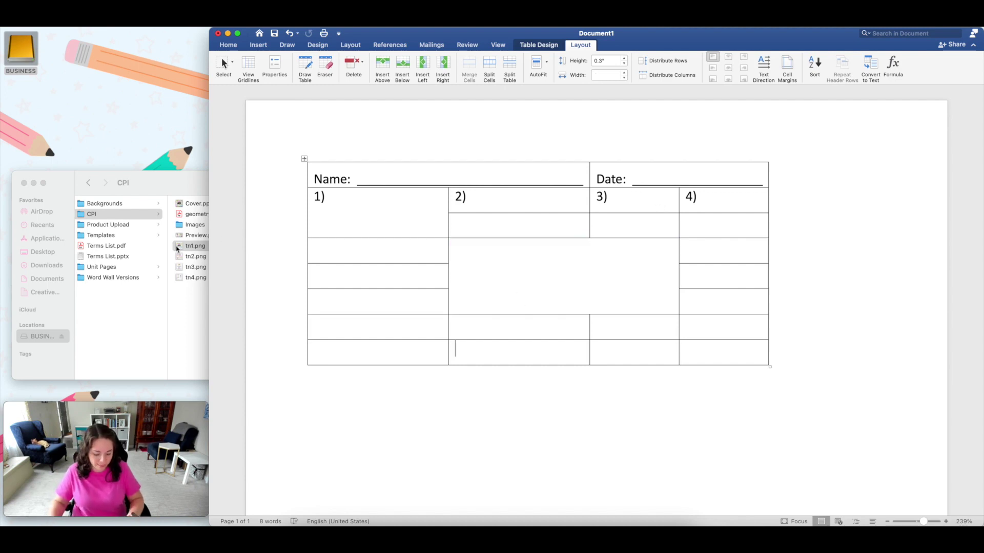
Step: Undo the cell merges, picture edits and column width changes, back to the four-column table without a picture
{"action": "key", "text": "super+z"}
{"action": "key", "text": "super+z"}
{"action": "key", "text": "super+z"}
{"action": "key", "text": "super+z"}
{"action": "key", "text": "super+z"}
{"action": "key", "text": "super+z"}
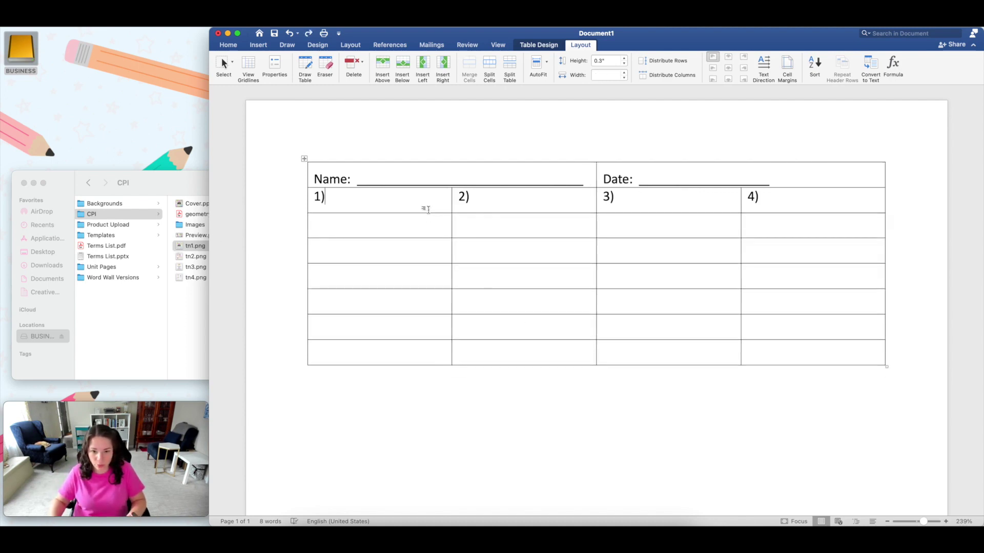
Step: Merge all cells below the Name and Date row into one cell and delete that row
{"action": "left_click_drag", "start_coordinate": [505, 203], "coordinate": [733, 348]}
{"action": "left_click", "coordinate": [446, 203]}
{"action": "left_click", "coordinate": [436, 205]}
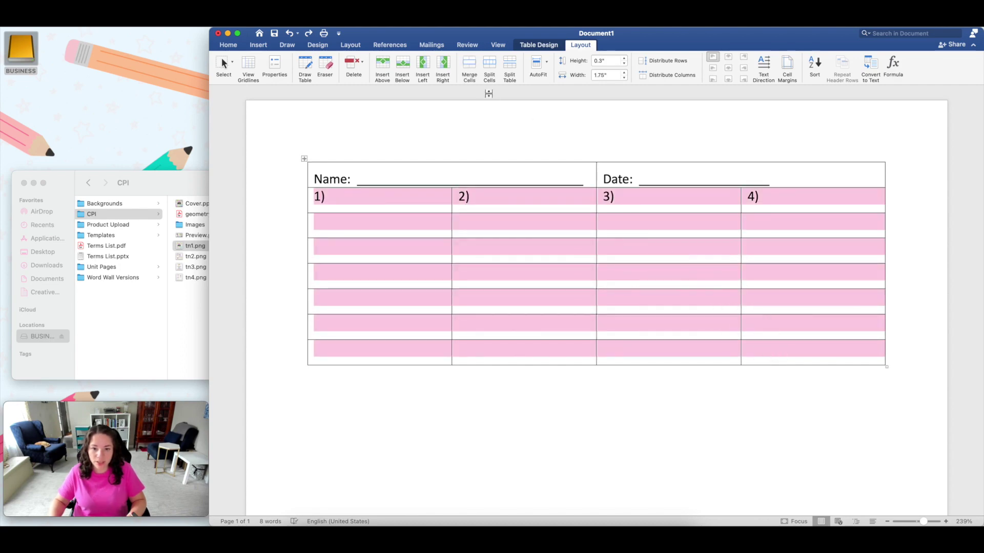
{"action": "left_click", "coordinate": [472, 70]}
{"action": "key", "text": "BackSpace"}
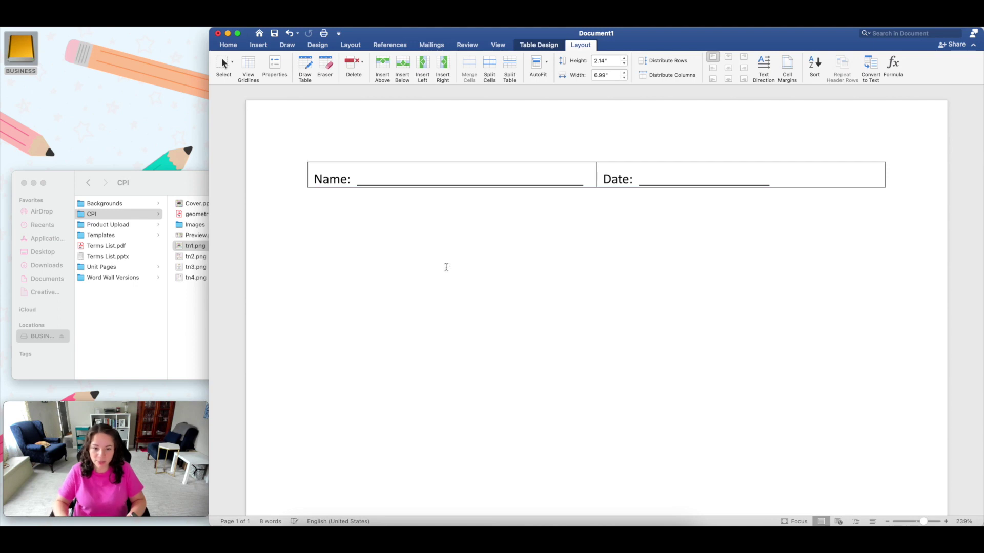
Step: Add a row below Name and Date reading "Directions: Answer questions about image." and a blank row beneath it
{"action": "left_click", "coordinate": [777, 180]}
{"action": "key", "text": "Tab"}
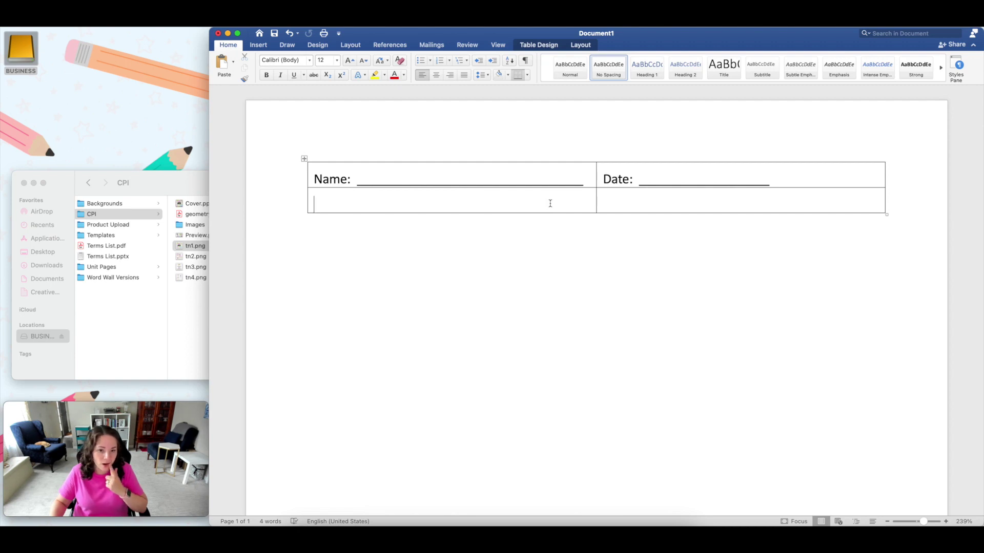
{"action": "type", "text": "Direc"}
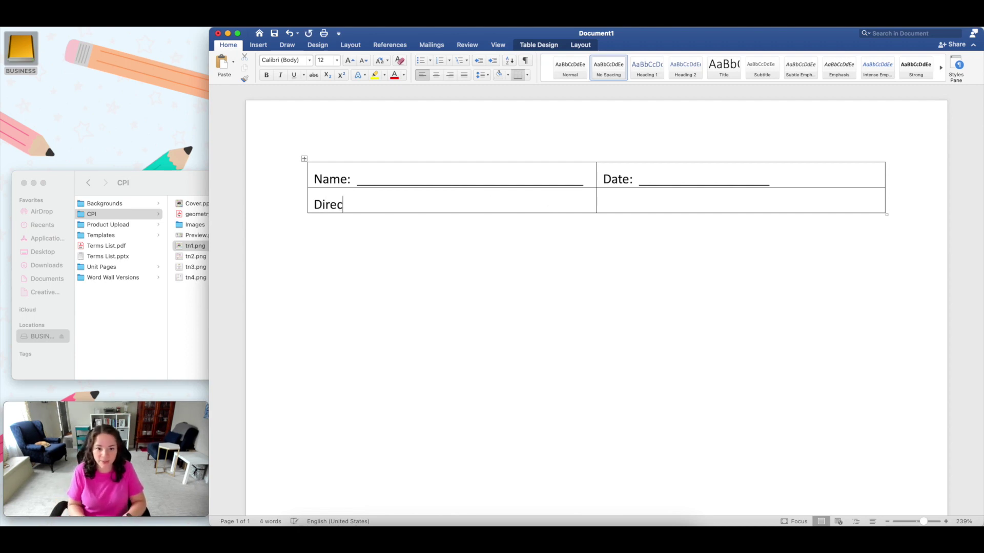
{"action": "type", "text": "tions:  Ans"}
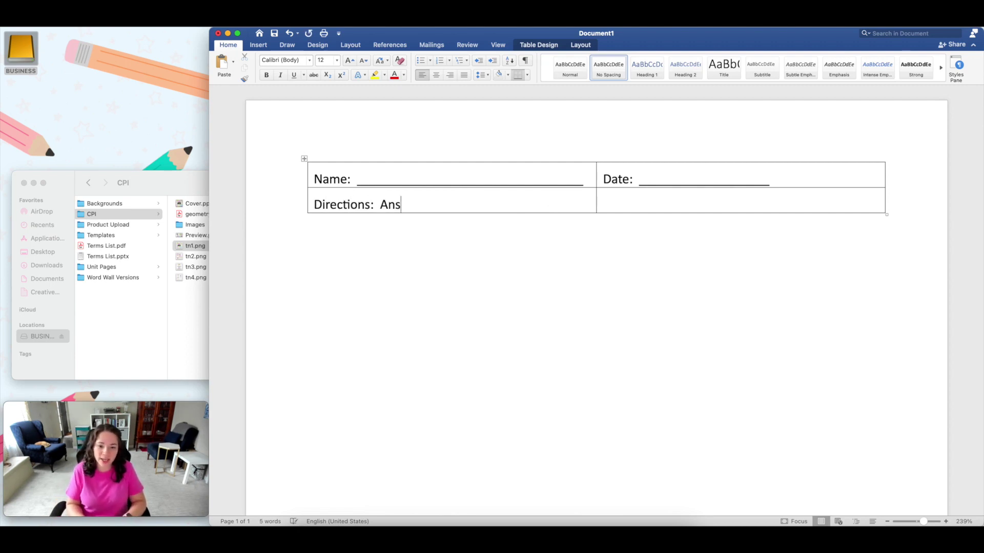
{"action": "type", "text": "wer questions about image."}
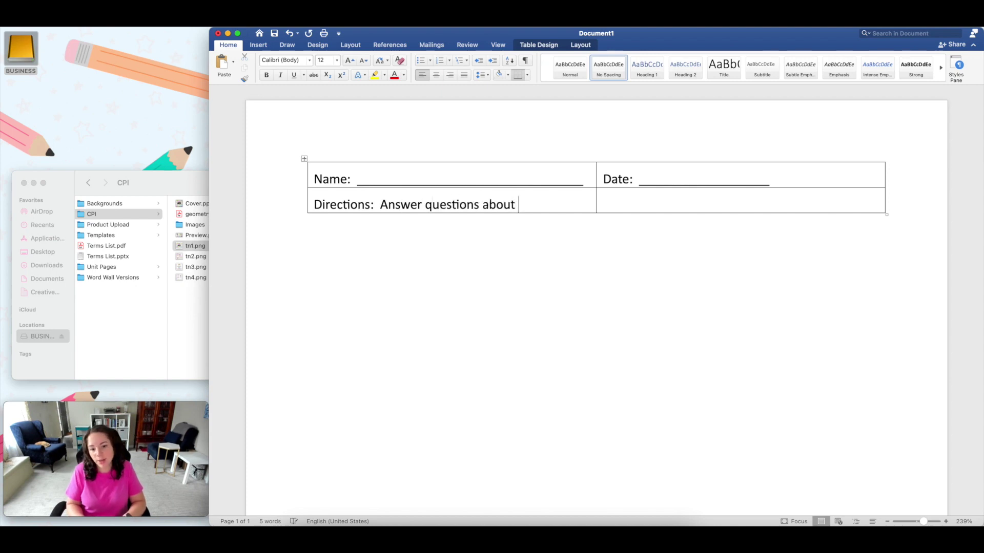
{"action": "key", "text": "Tab"}
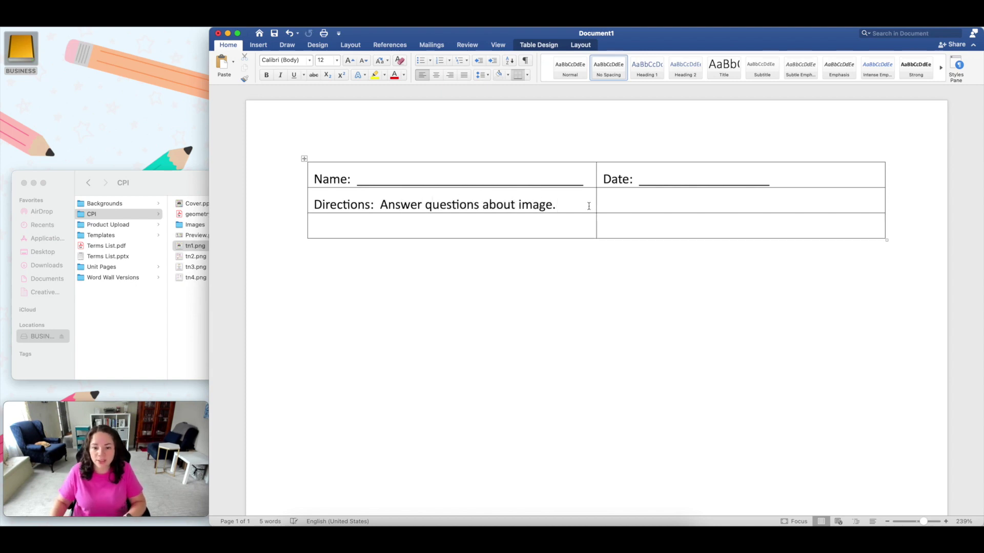
Step: Merge the two cells of the Directions row into one full-width cell
{"action": "left_click_drag", "start_coordinate": [589, 206], "coordinate": [606, 207]}
{"action": "left_click", "coordinate": [583, 46]}
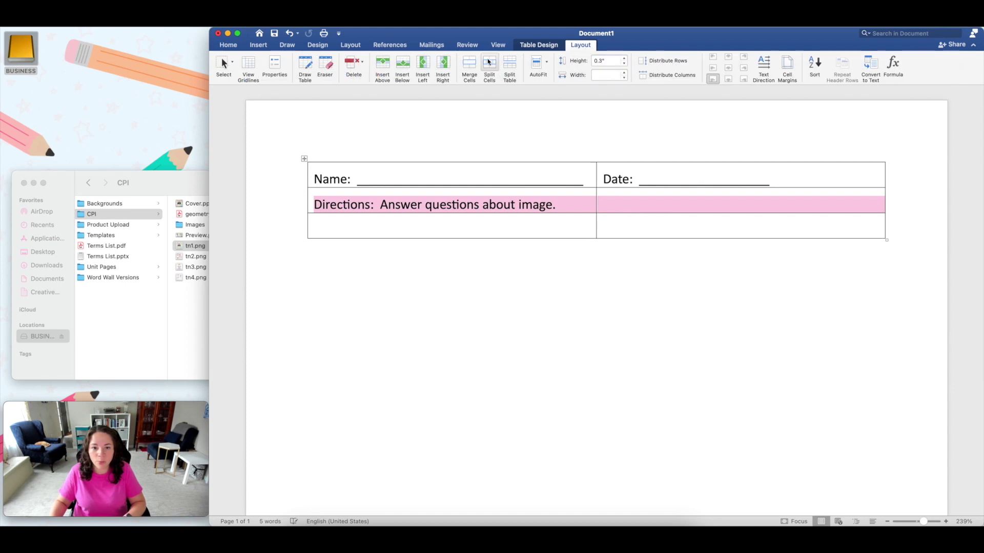
{"action": "left_click", "coordinate": [470, 65]}
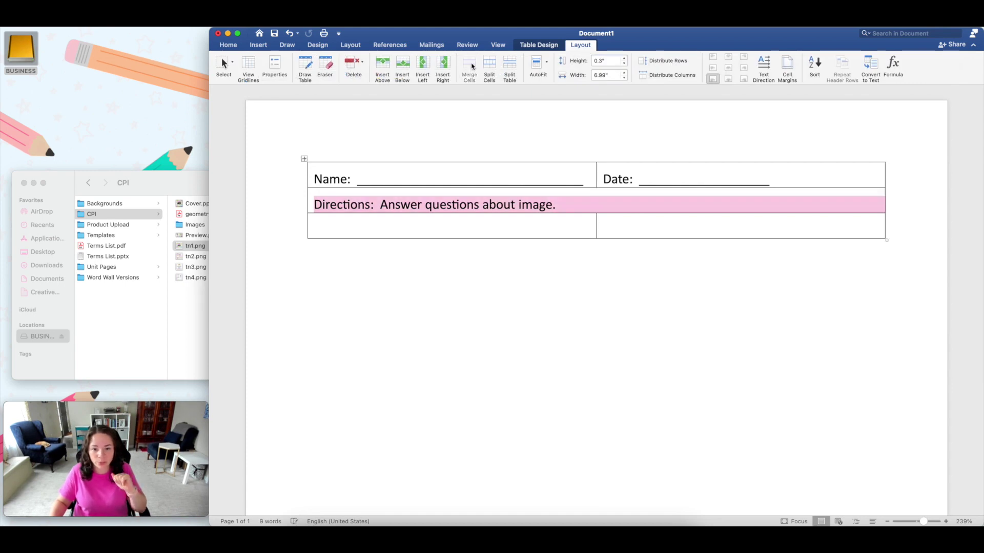
Step: Insert tn1.png from the CPI folder into the first cell of the blank row below the directions
{"action": "left_click", "coordinate": [581, 231]}
{"action": "left_click", "coordinate": [149, 183]}
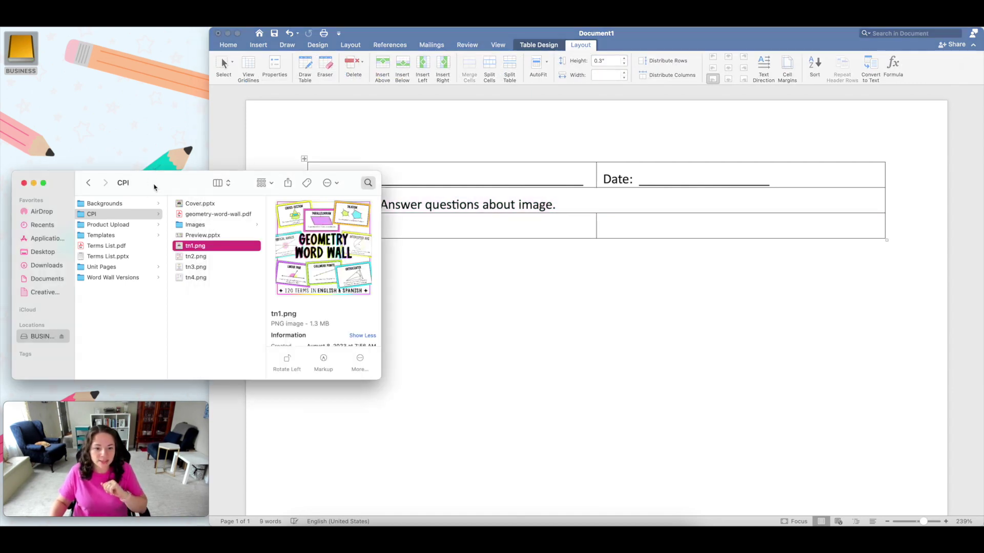
{"action": "left_click_drag", "start_coordinate": [194, 246], "coordinate": [437, 238]}
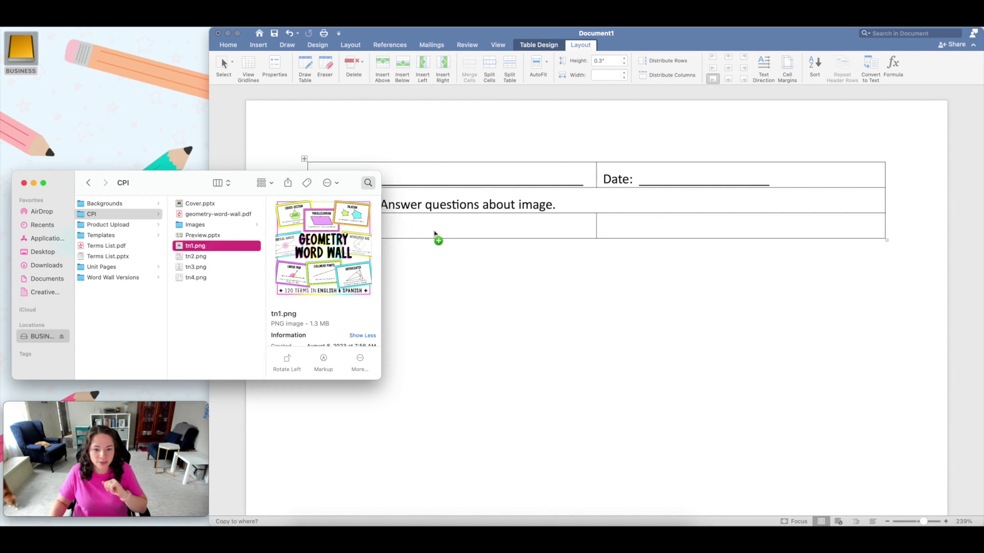
Step: Split the empty cell beside the picture into 1 column and 4 rows
{"action": "left_click", "coordinate": [660, 285]}
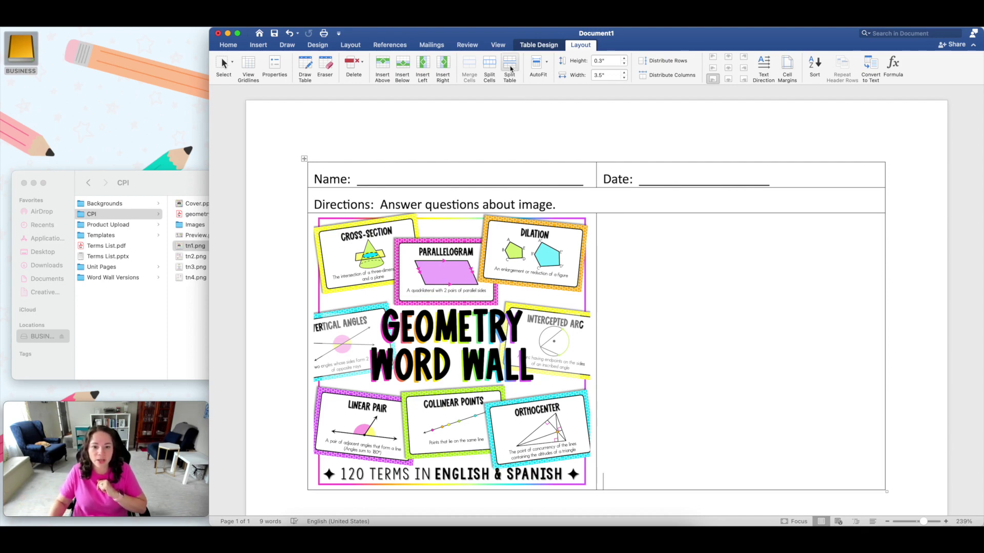
{"action": "left_click", "coordinate": [489, 65]}
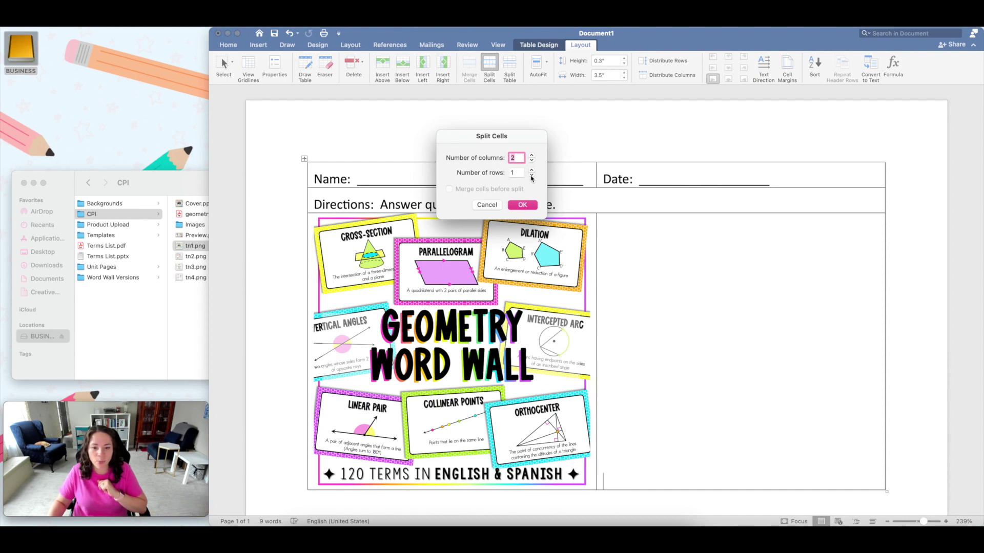
{"action": "left_click", "coordinate": [532, 160]}
{"action": "left_click", "coordinate": [531, 170]}
{"action": "left_click", "coordinate": [531, 170]}
{"action": "left_click", "coordinate": [531, 170]}
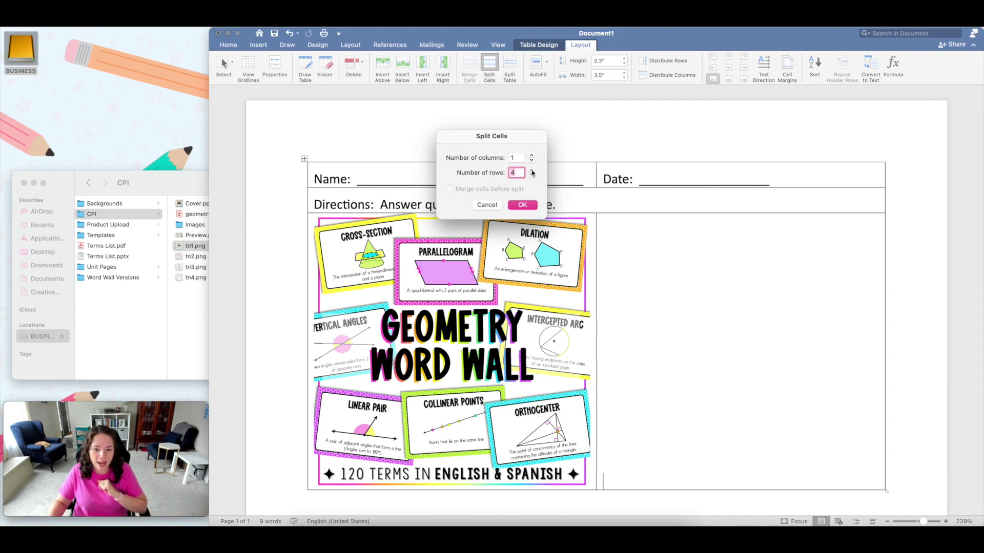
{"action": "left_click", "coordinate": [523, 205]}
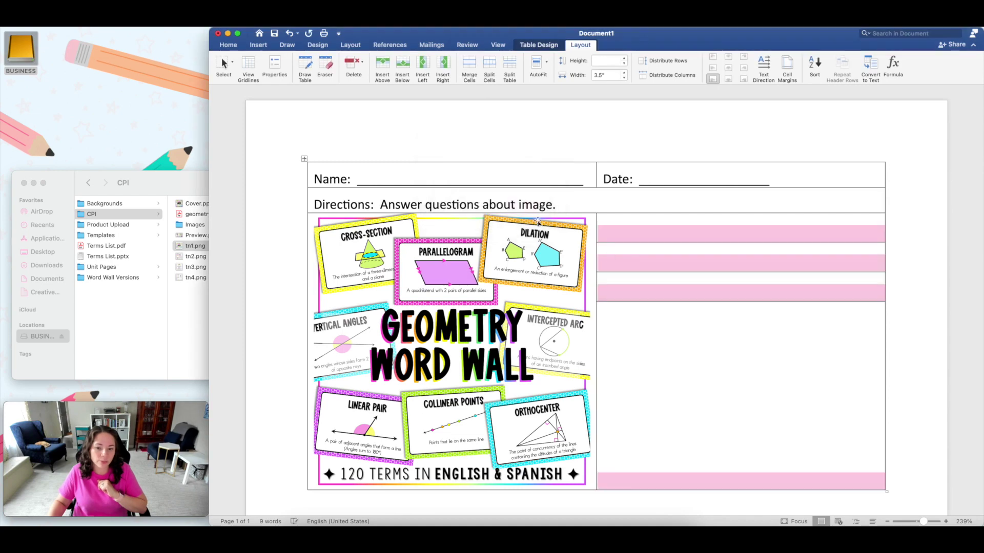
Step: Number the four cells beside the picture "1)", "2)", "3)" and "4)" from top to bottom
{"action": "left_click", "coordinate": [631, 232]}
{"action": "type", "text": "1)"}
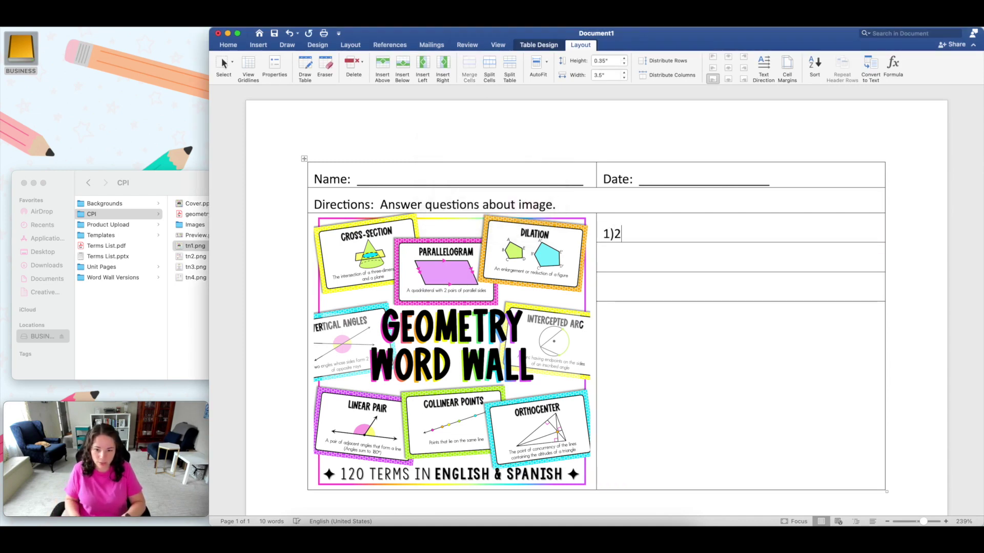
{"action": "key", "text": "Down"}
{"action": "type", "text": "2)"}
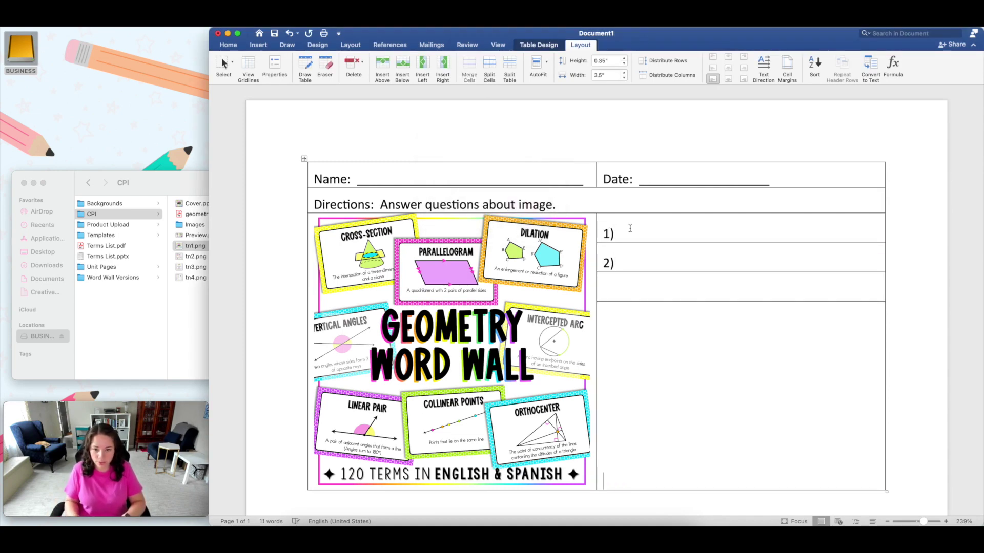
{"action": "type", "text": "3)"}
{"action": "key", "text": "Down"}
{"action": "type", "text": "4)"}
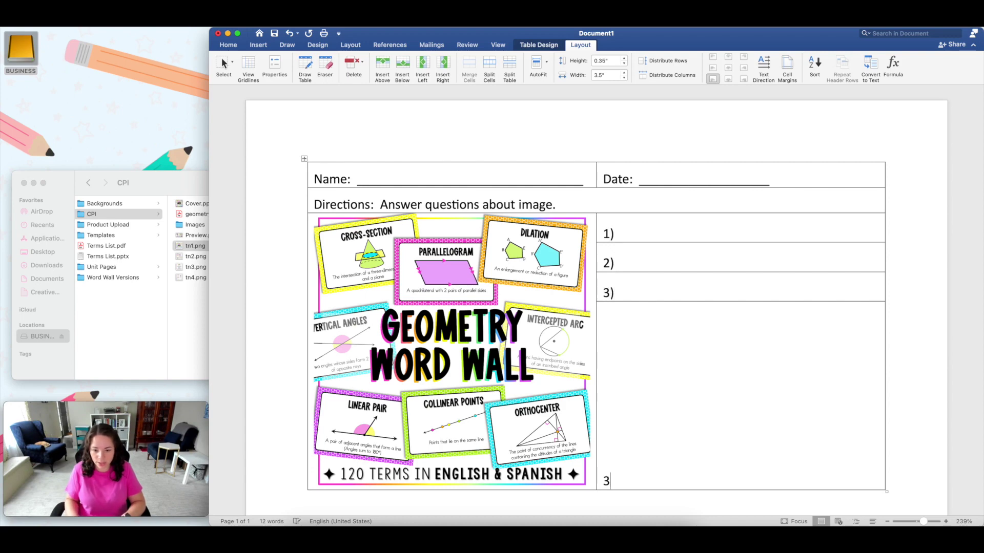
Step: Align the text of the four numbered question cells to the top left
{"action": "left_click_drag", "start_coordinate": [689, 226], "coordinate": [699, 386]}
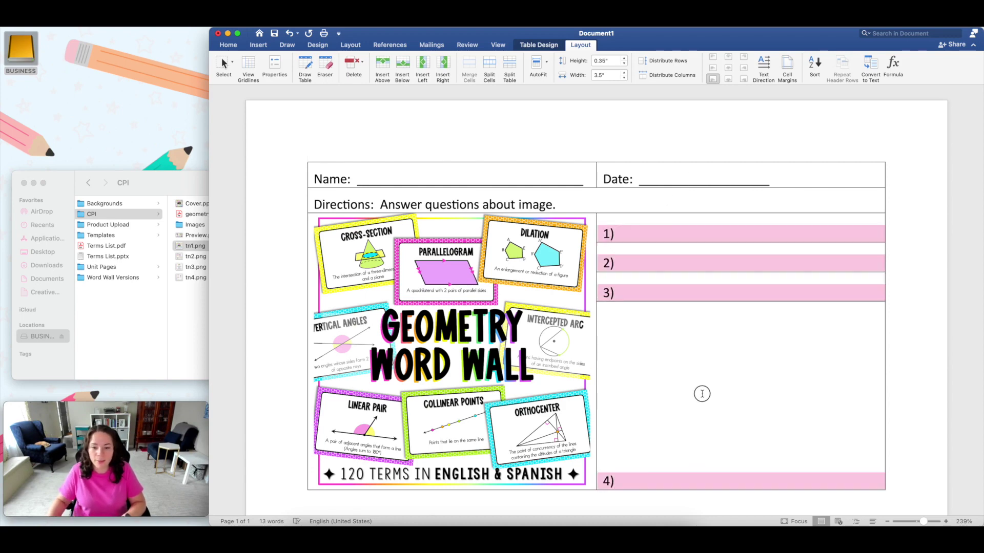
{"action": "left_click", "coordinate": [713, 57]}
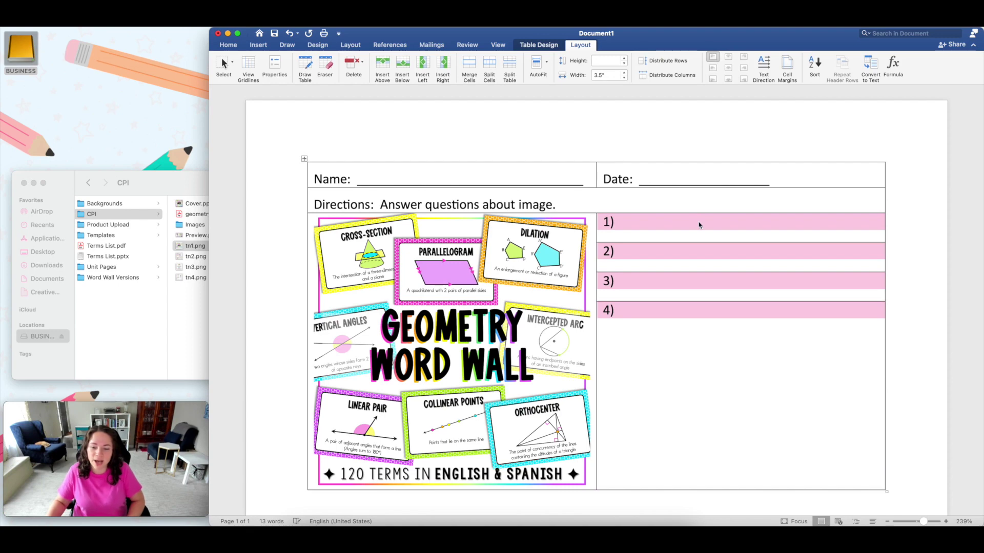
{"action": "left_click", "coordinate": [635, 225]}
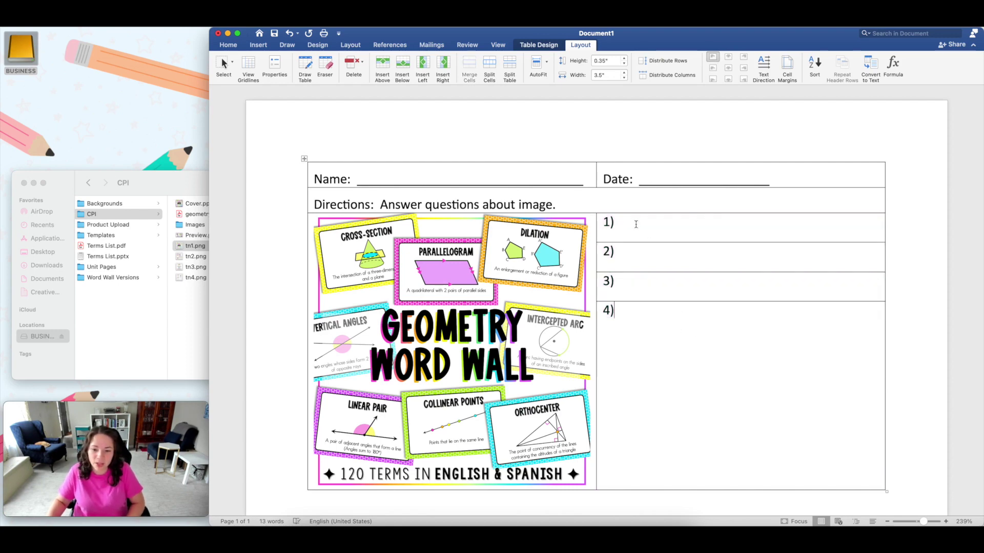
Step: Add two blank lines below "1)" to make that question cell taller
{"action": "left_click_drag", "start_coordinate": [624, 226], "coordinate": [662, 283]}
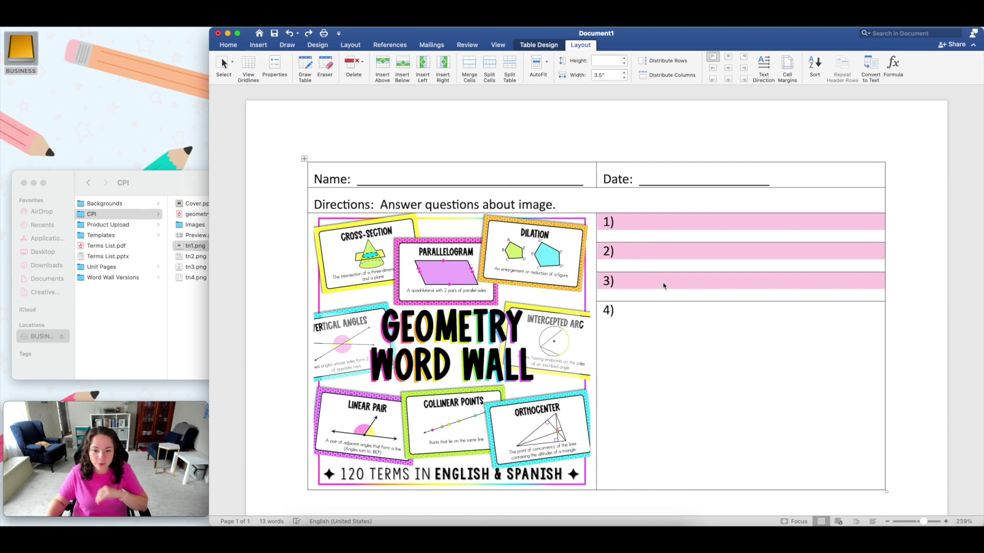
{"action": "left_click", "coordinate": [665, 319]}
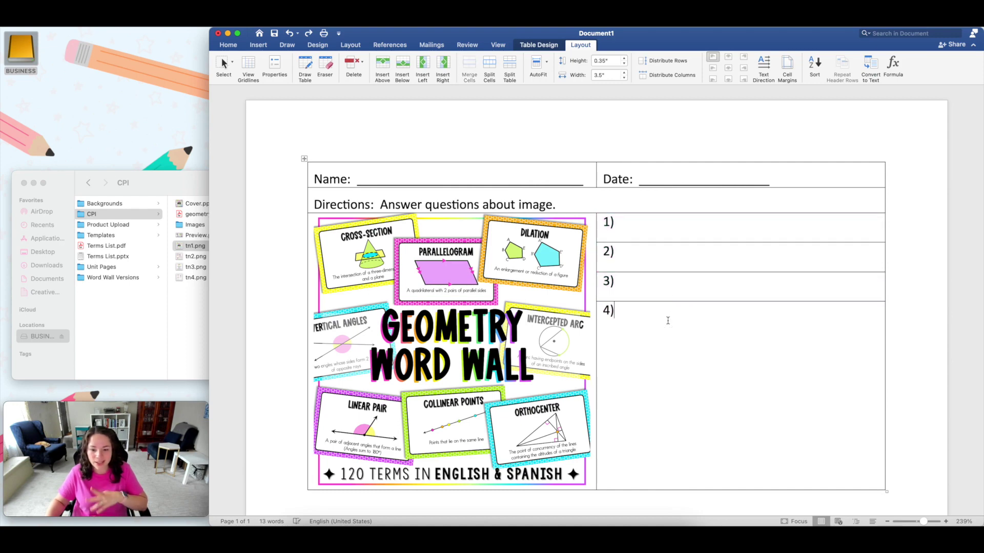
{"action": "left_click", "coordinate": [634, 238]}
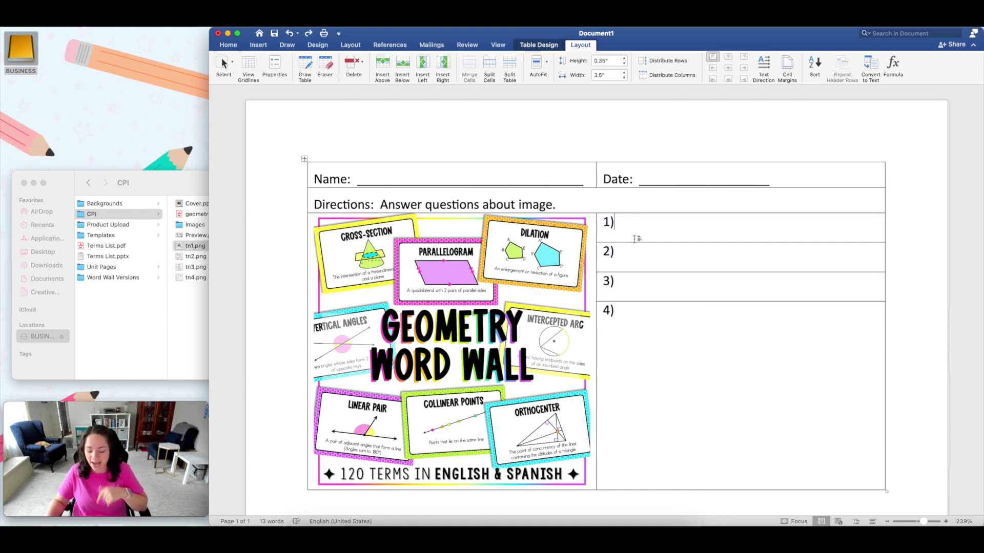
{"action": "key", "text": "Return"}
{"action": "key", "text": "Return"}
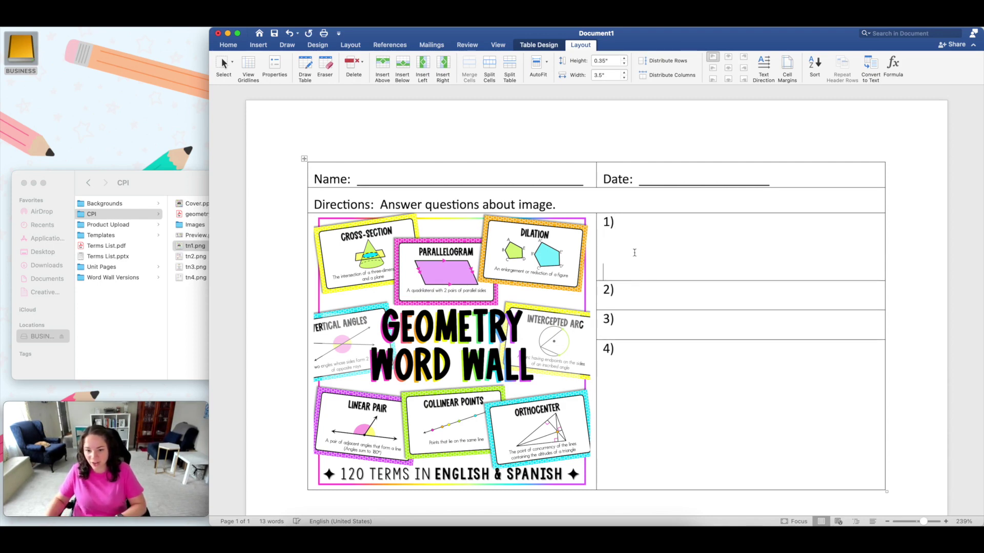